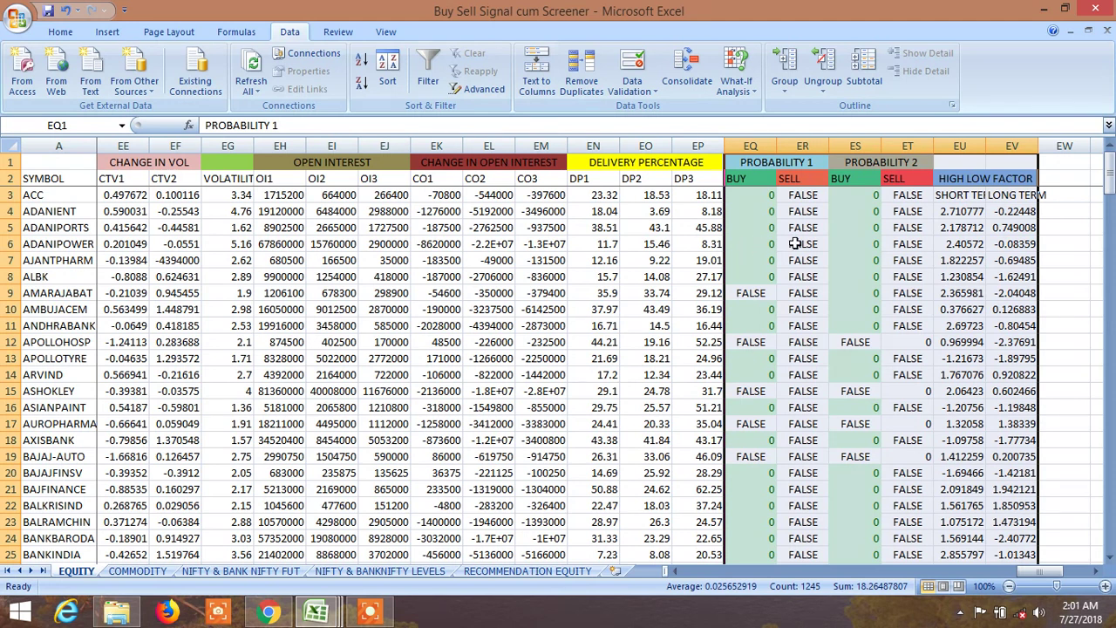
Examine the PROBABILITY 1 and PROBABILITY 2 column groups on the EQUITY sheet
{"action": "left_click", "coordinate": [833, 277]}
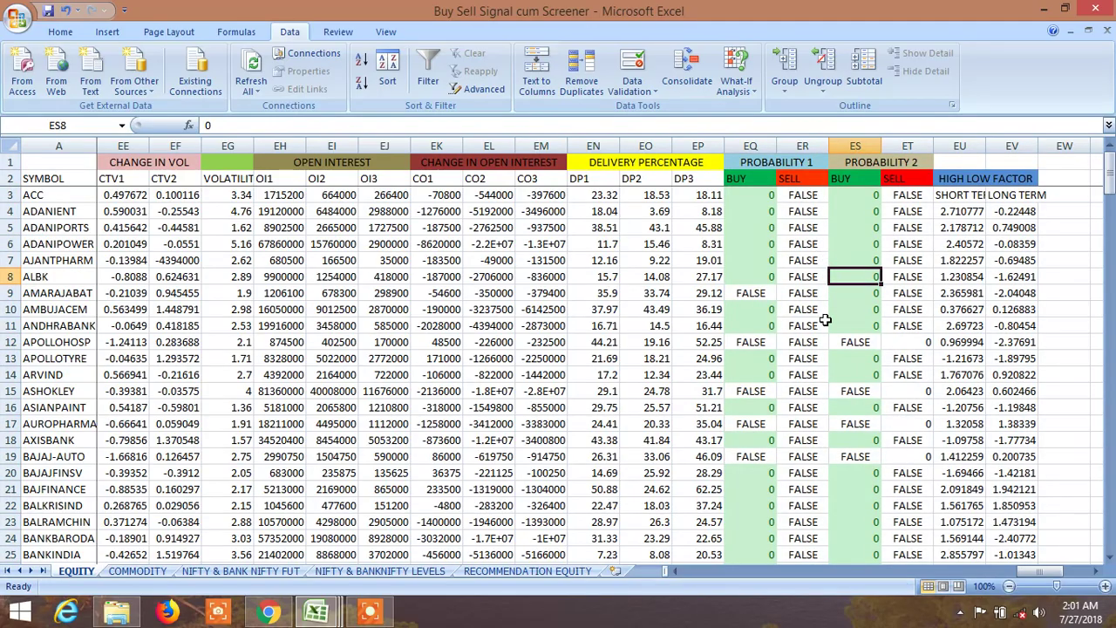
{"action": "mouse_move", "coordinate": [1040, 572]}
{"action": "left_mouse_down"}
{"action": "mouse_move", "coordinate": [783, 600]}
{"action": "mouse_move", "coordinate": [1029, 583]}
{"action": "left_mouse_up"}
{"action": "left_click", "coordinate": [785, 164]}
{"action": "left_click", "coordinate": [885, 162]}
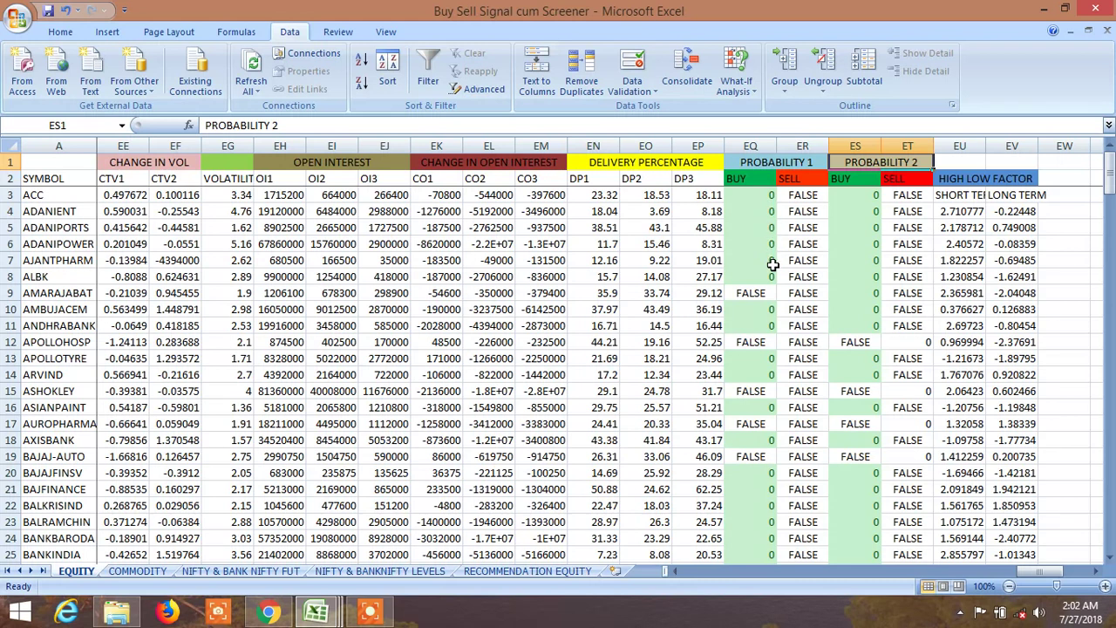
Go through the BUY signals under PROBABILITY 1 symbol by symbol, from ACC down to ARVIND
{"action": "left_click", "coordinate": [766, 195]}
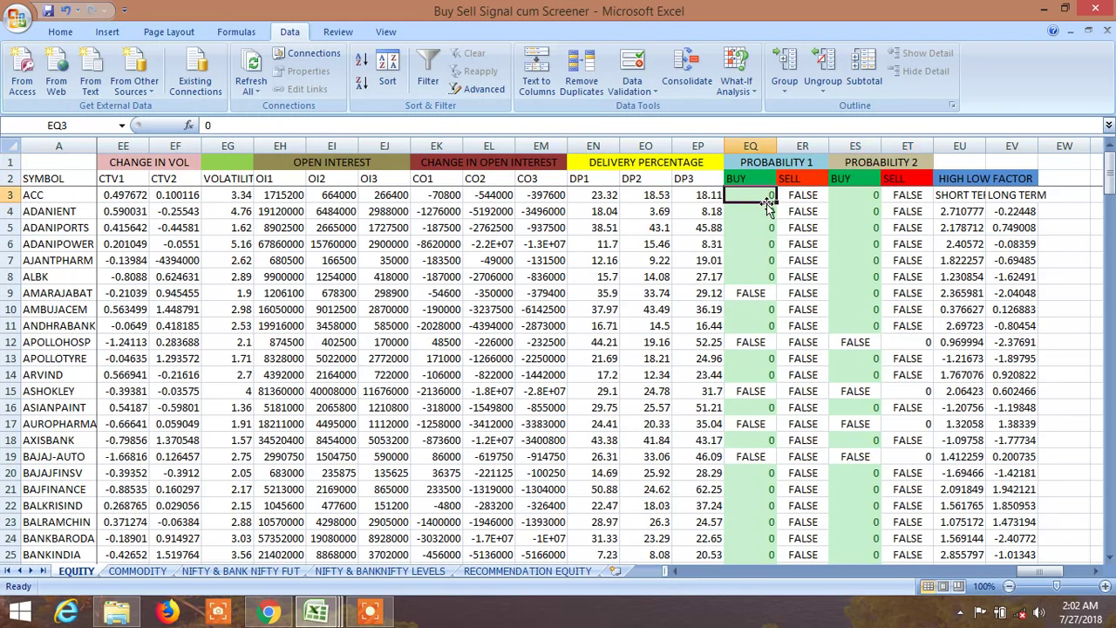
{"action": "left_click", "coordinate": [768, 212]}
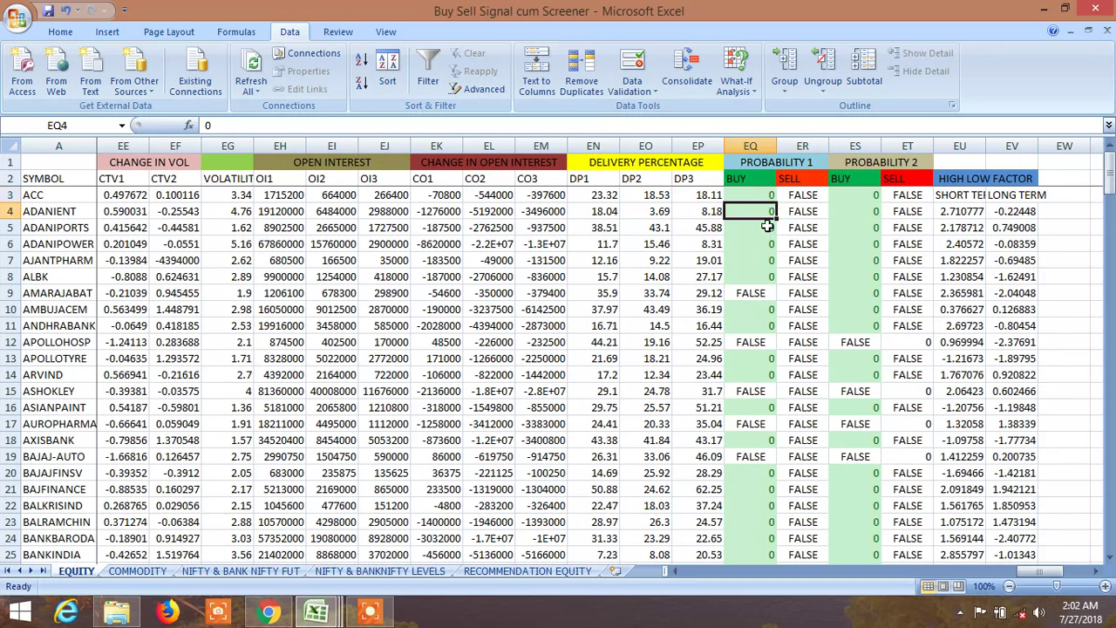
{"action": "left_click", "coordinate": [767, 226]}
{"action": "left_click", "coordinate": [768, 243]}
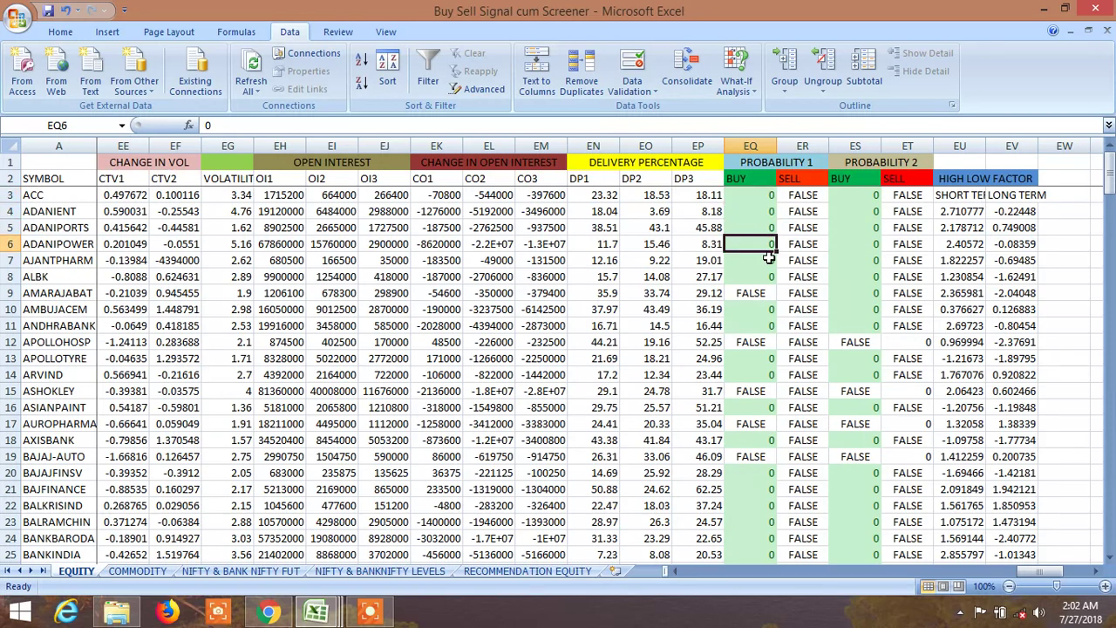
{"action": "left_click", "coordinate": [768, 259]}
{"action": "left_click", "coordinate": [770, 277]}
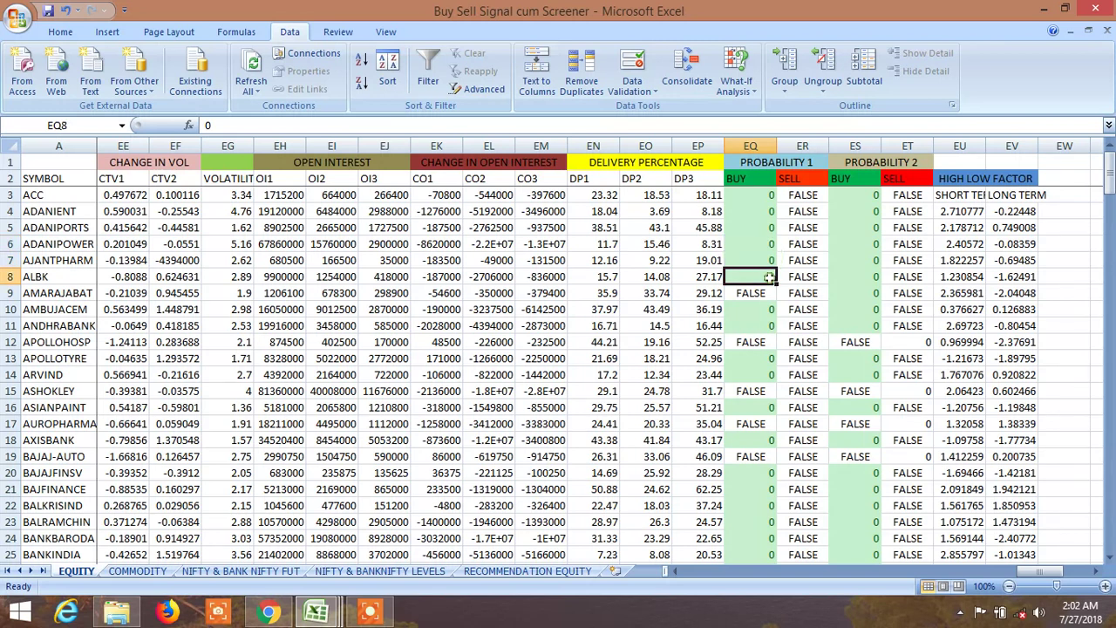
{"action": "left_click", "coordinate": [769, 309]}
{"action": "left_click", "coordinate": [767, 325]}
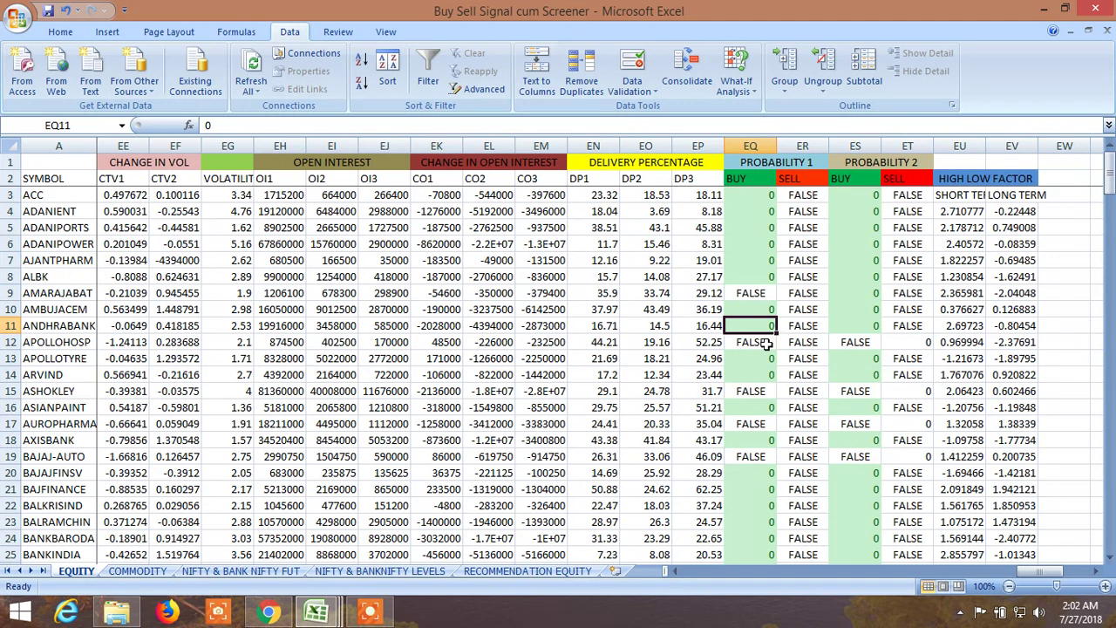
{"action": "left_click", "coordinate": [769, 358]}
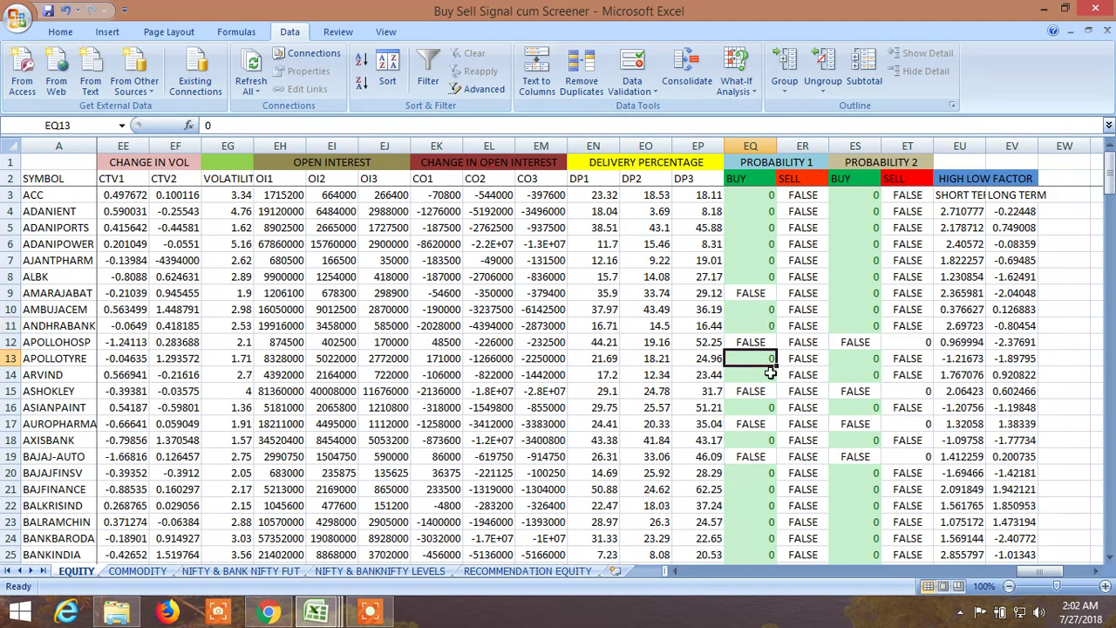
{"action": "left_click", "coordinate": [770, 373]}
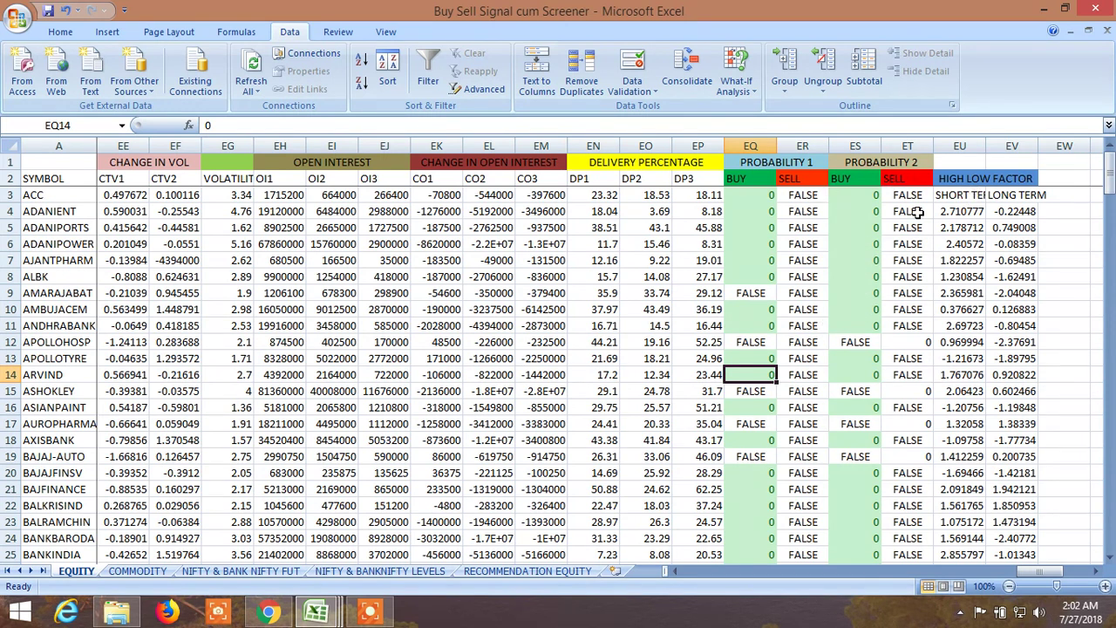
Review the PROBABILITY 1, PROBABILITY 2 and HIGH LOW FACTOR headings as the screening criteria
{"action": "left_click", "coordinate": [775, 164]}
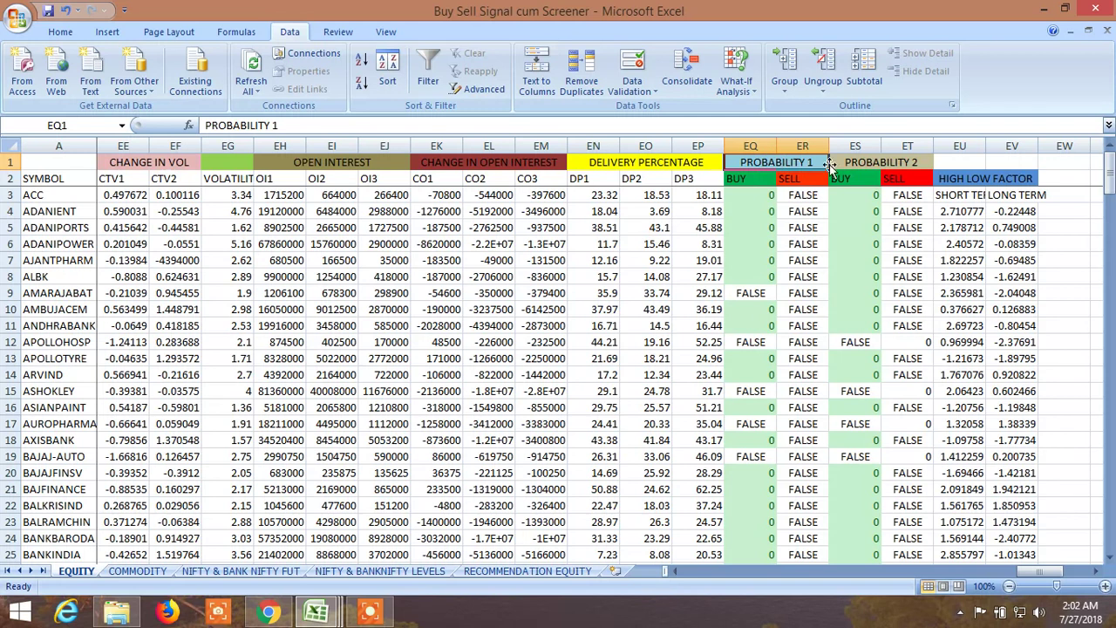
{"action": "left_click", "coordinate": [865, 162]}
{"action": "left_click", "coordinate": [975, 179]}
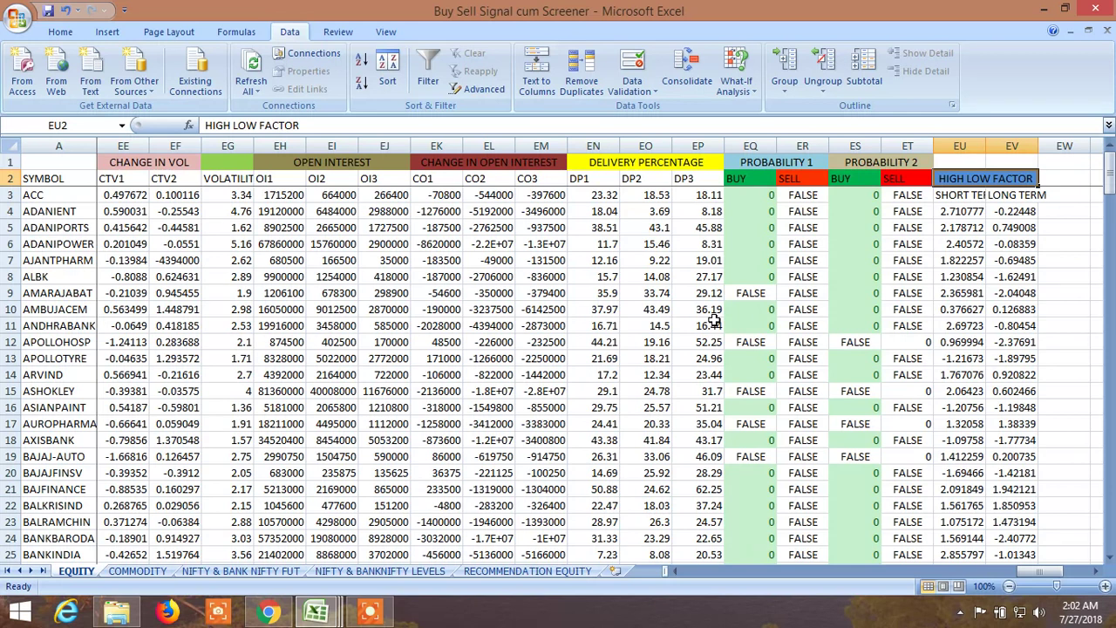
Turn on filtering for header row 2 and filter the PROBABILITY 1 BUY column to 0, excluding FALSE and blanks
{"action": "left_click", "coordinate": [12, 178]}
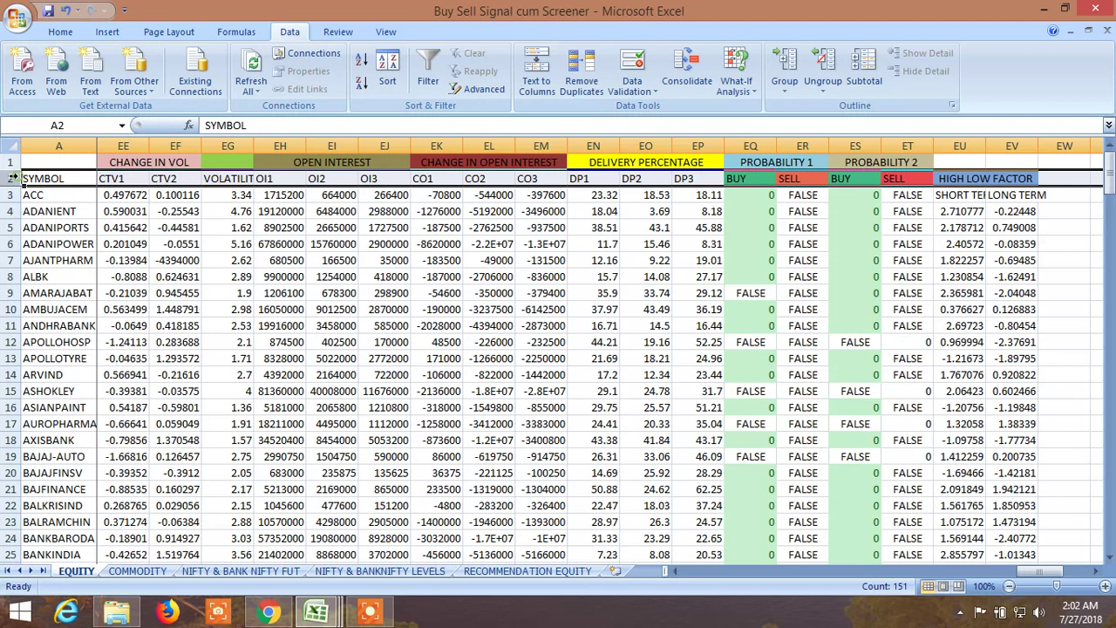
{"action": "left_click", "coordinate": [430, 73]}
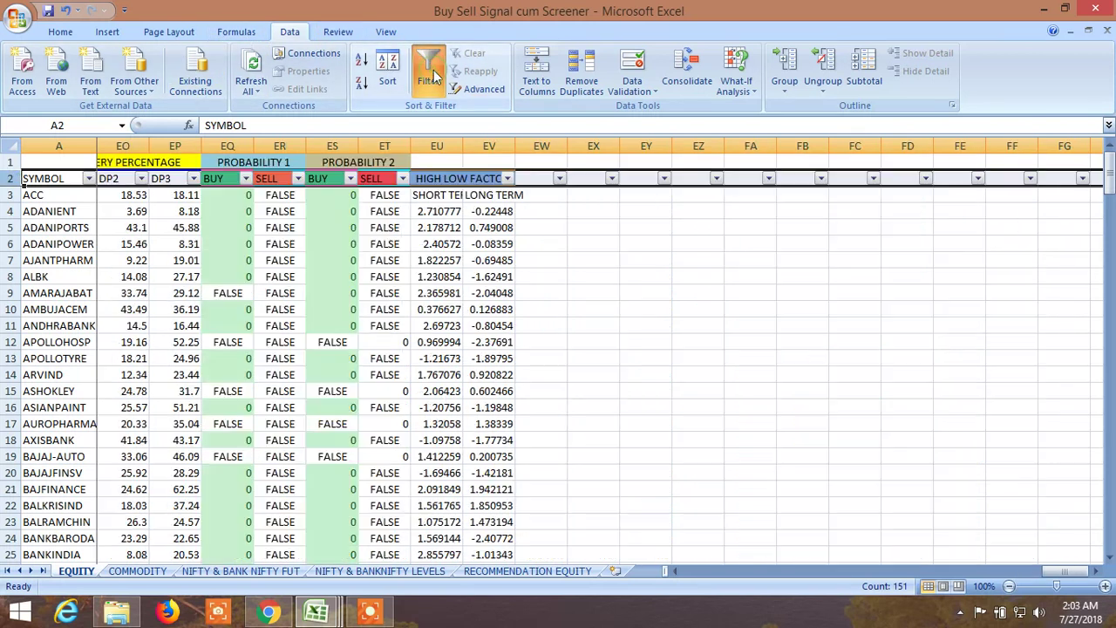
{"action": "left_click_drag", "start_coordinate": [1059, 574], "coordinate": [1042, 574]}
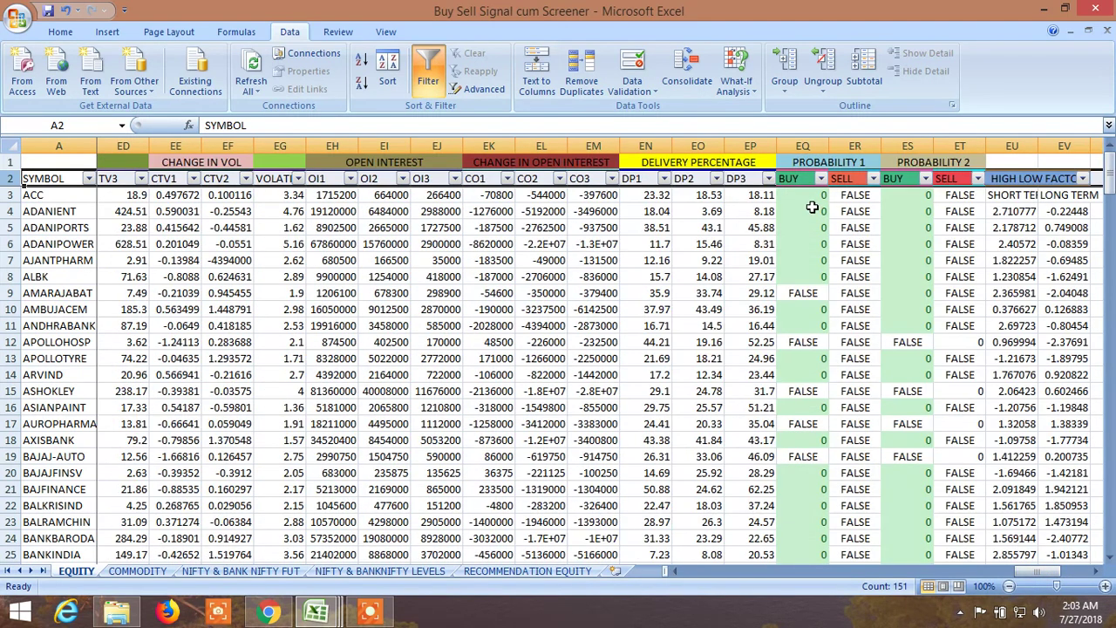
{"action": "left_click", "coordinate": [820, 180]}
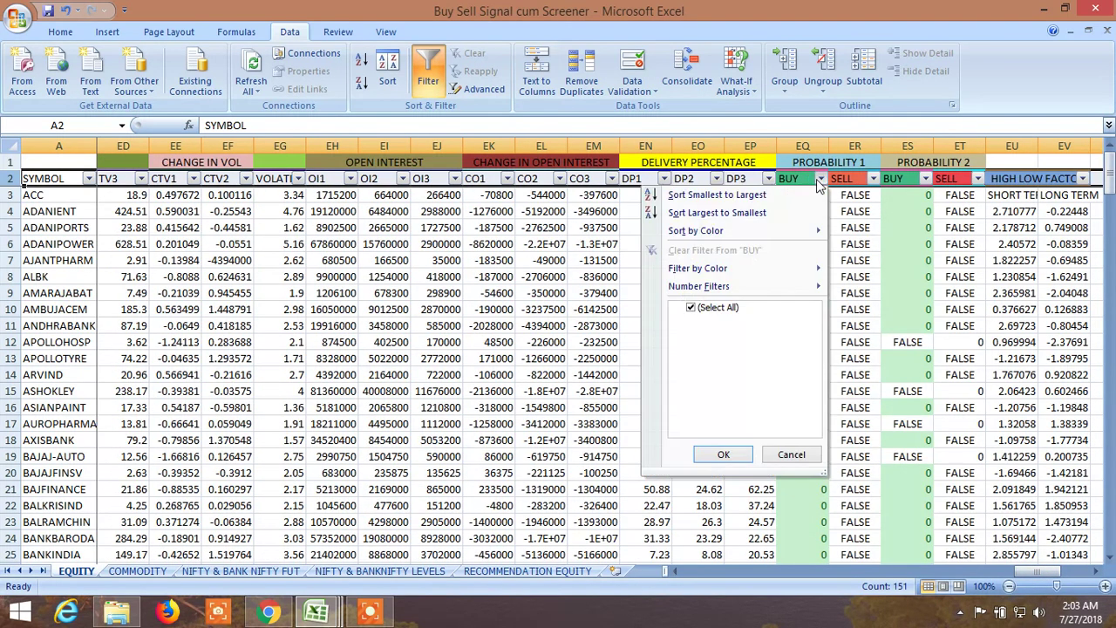
{"action": "left_click", "coordinate": [691, 346]}
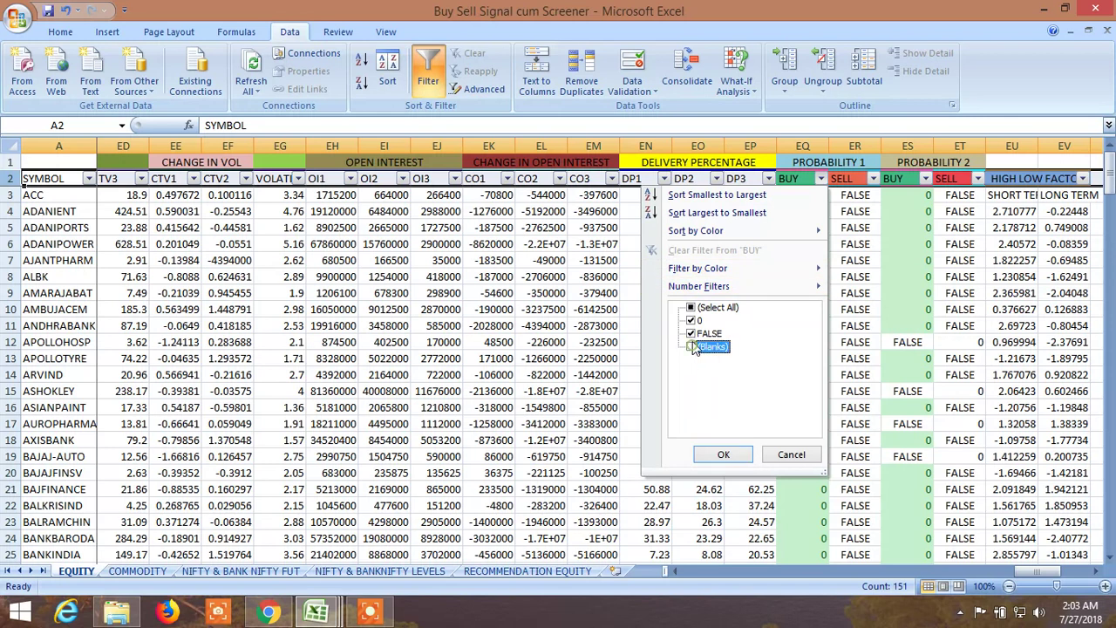
{"action": "left_click", "coordinate": [691, 334]}
{"action": "left_click", "coordinate": [724, 455]}
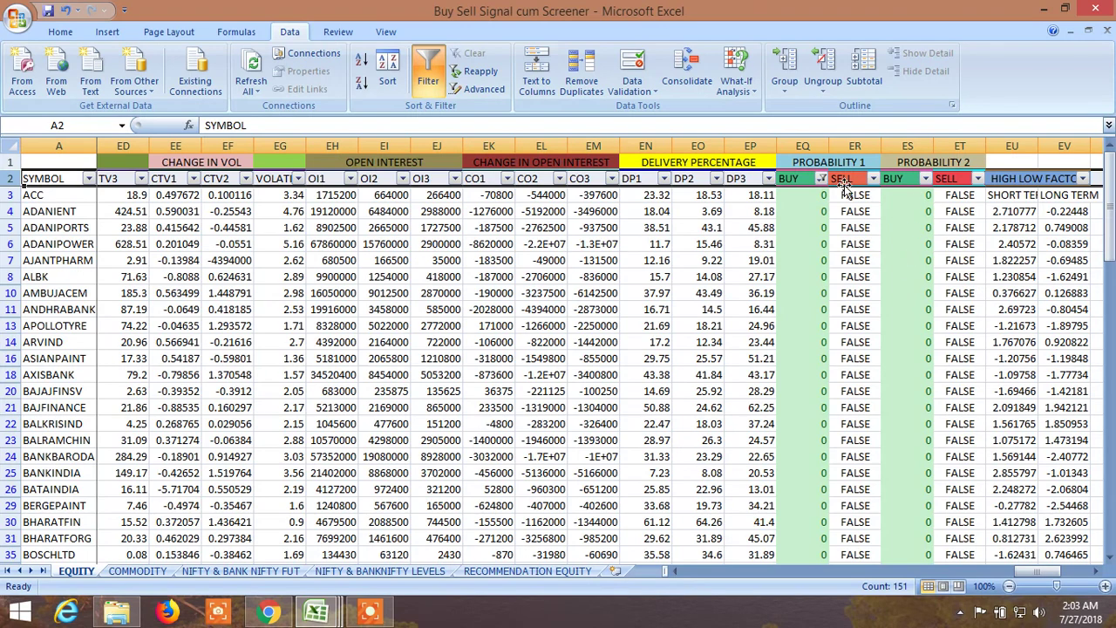
Look through the whole filtered list, comparing the BUY signals under PROBABILITY 1 and PROBABILITY 2
{"action": "scroll", "coordinate": [824, 253], "scroll_direction": "down", "scroll_amount": 9}
{"action": "scroll", "coordinate": [825, 262], "scroll_direction": "down", "scroll_amount": 8}
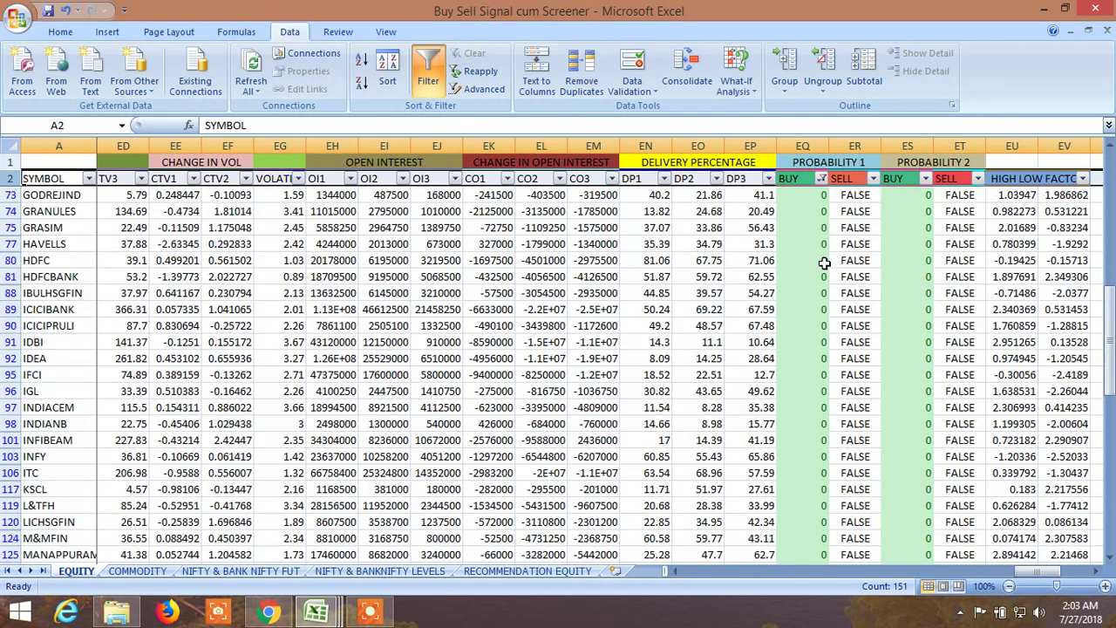
{"action": "scroll", "coordinate": [824, 262], "scroll_direction": "up", "scroll_amount": 6}
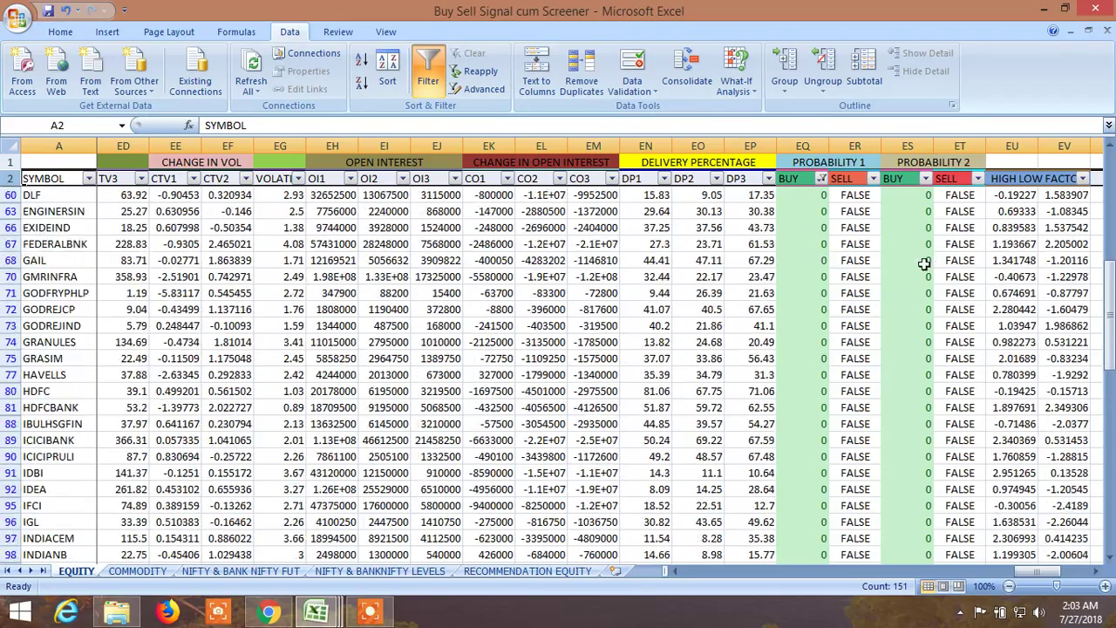
{"action": "scroll", "coordinate": [923, 264], "scroll_direction": "down", "scroll_amount": 15}
{"action": "scroll", "coordinate": [924, 263], "scroll_direction": "up", "scroll_amount": 18}
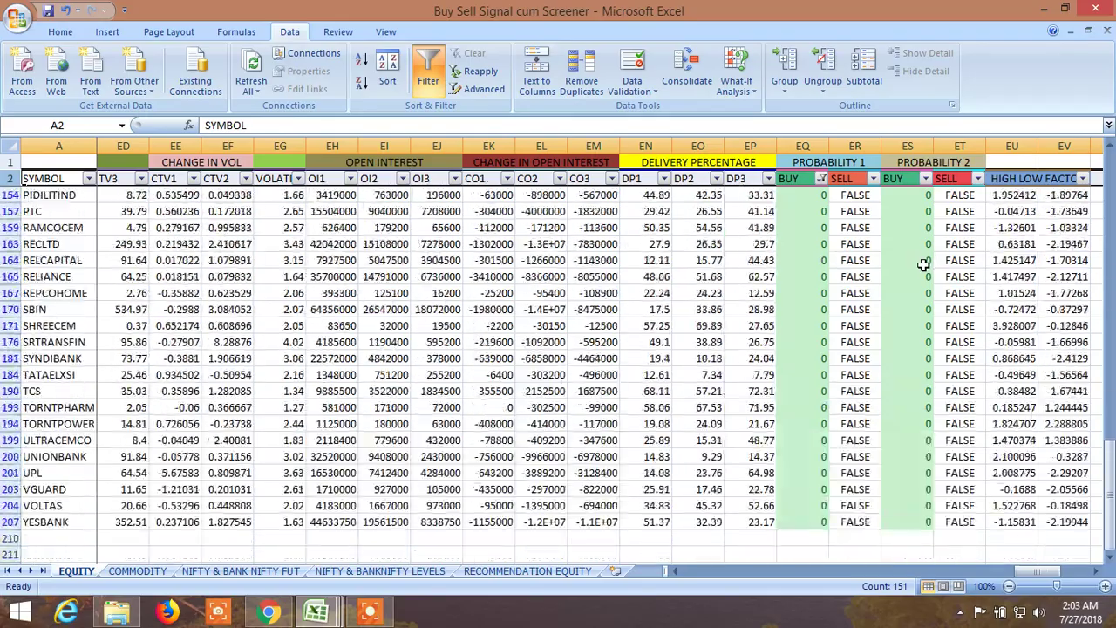
{"action": "scroll", "coordinate": [924, 263], "scroll_direction": "up", "scroll_amount": 8}
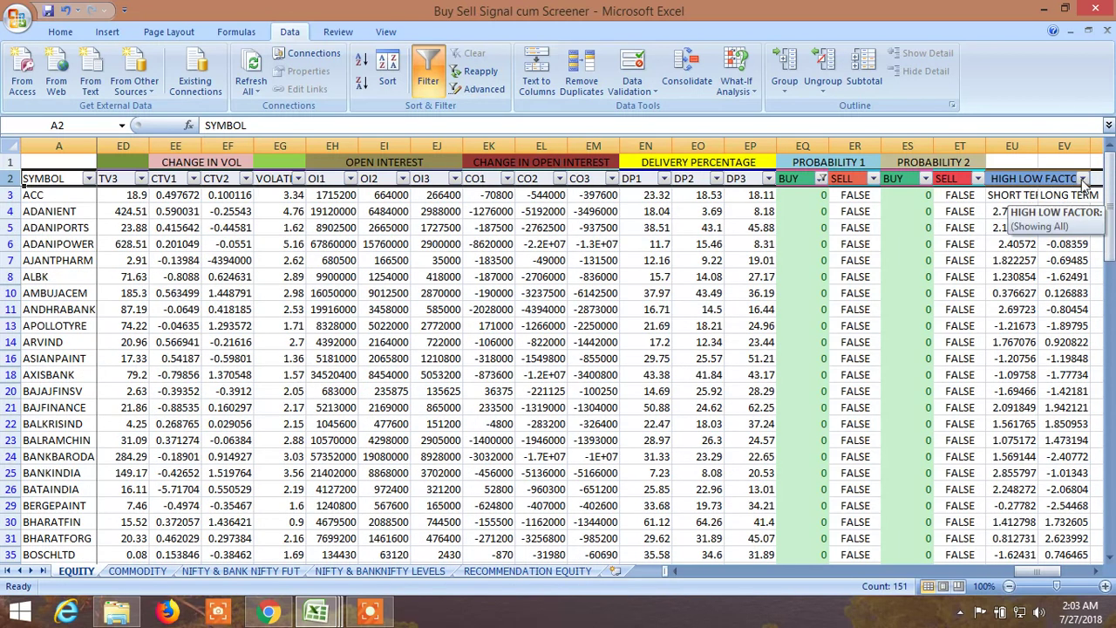
Filter the HIGH LOW FACTOR column to rows with a value greater than 2
{"action": "left_click", "coordinate": [1026, 179]}
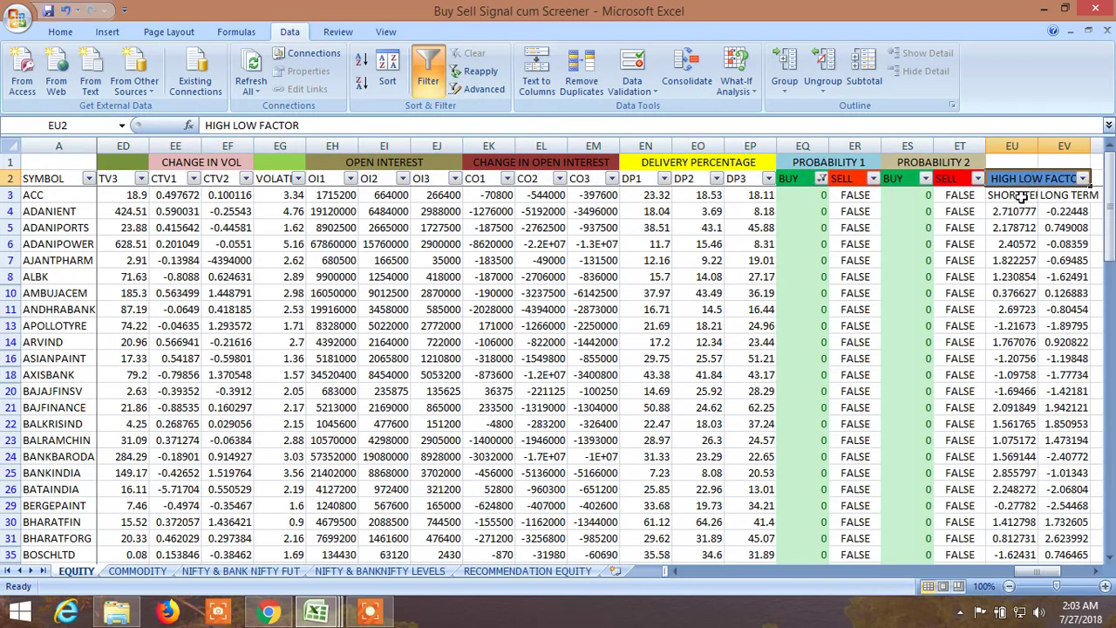
{"action": "left_click", "coordinate": [1082, 179]}
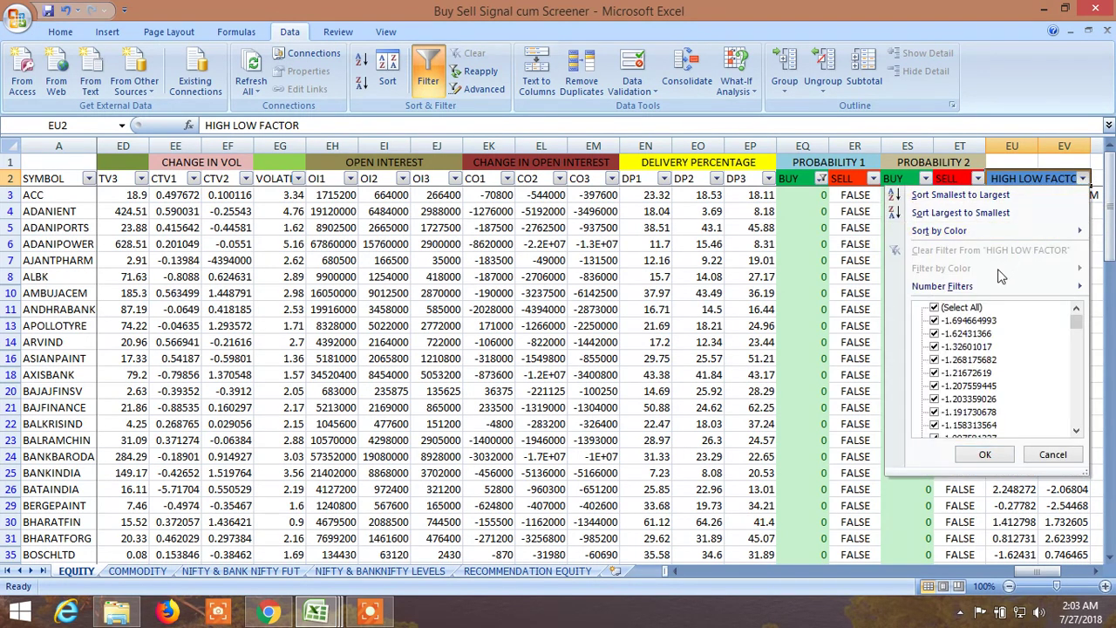
{"action": "mouse_move", "coordinate": [975, 289]}
{"action": "left_click", "coordinate": [810, 326]}
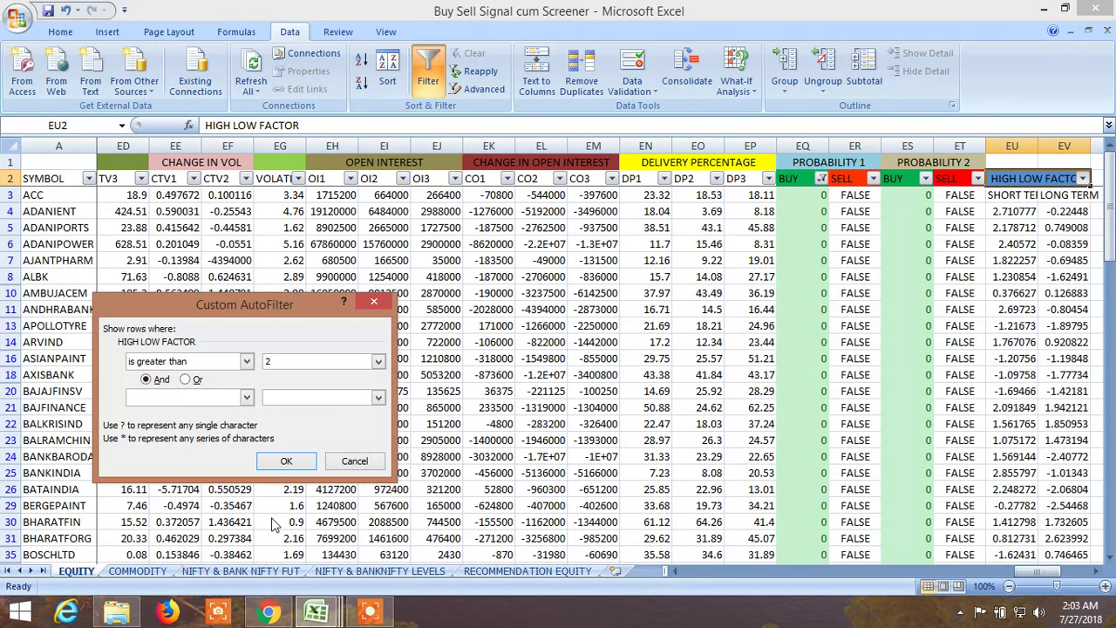
{"action": "left_click", "coordinate": [284, 463]}
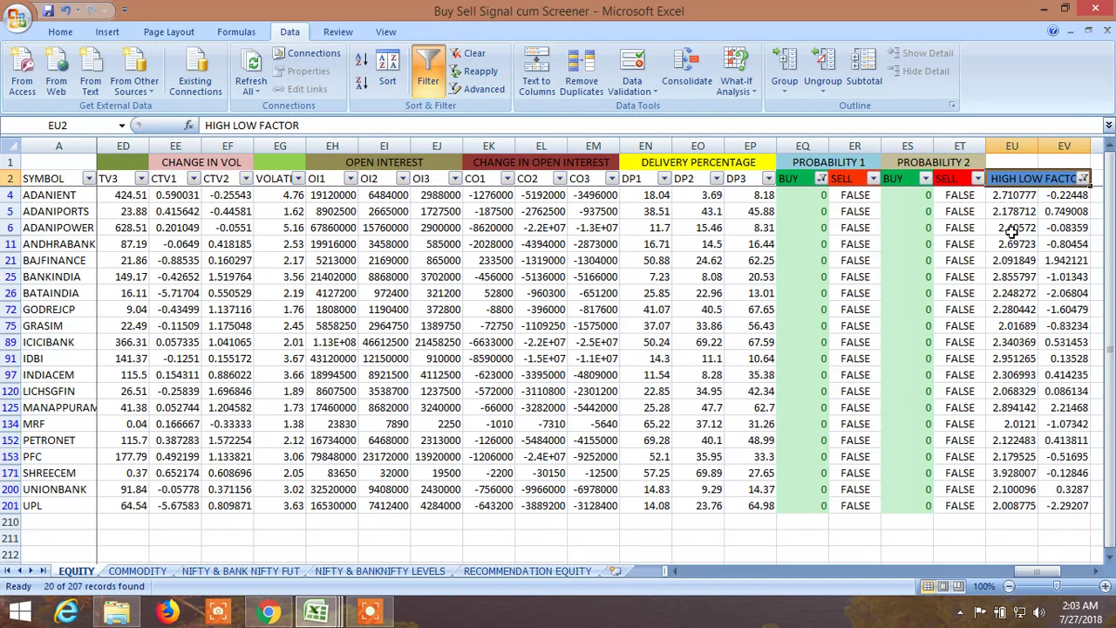
Check the short-term and long-term HIGH LOW FACTOR values of ADANIENT
{"action": "mouse_move", "coordinate": [1030, 573]}
{"action": "left_mouse_down"}
{"action": "mouse_move", "coordinate": [1009, 583]}
{"action": "mouse_move", "coordinate": [1006, 570]}
{"action": "mouse_move", "coordinate": [1038, 570]}
{"action": "left_mouse_up"}
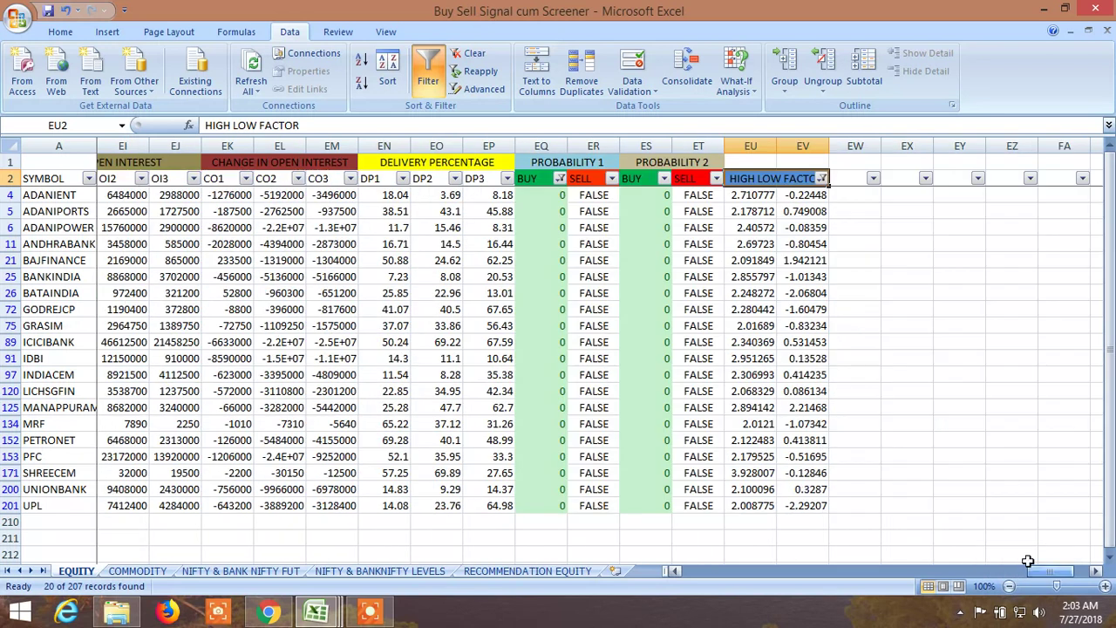
{"action": "left_click", "coordinate": [764, 199]}
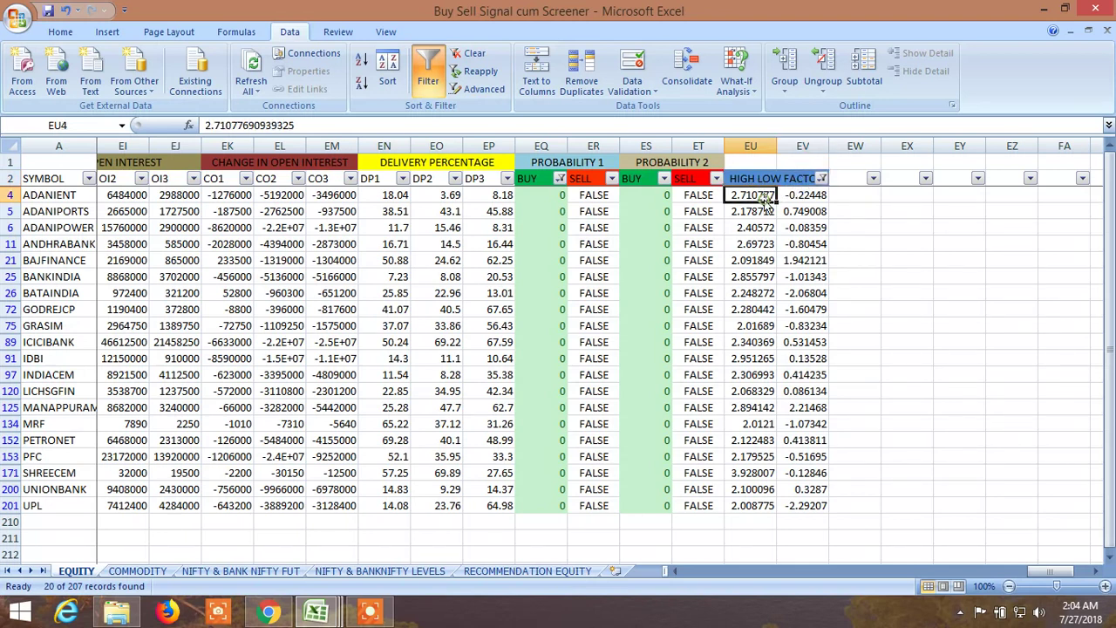
{"action": "left_click", "coordinate": [799, 195]}
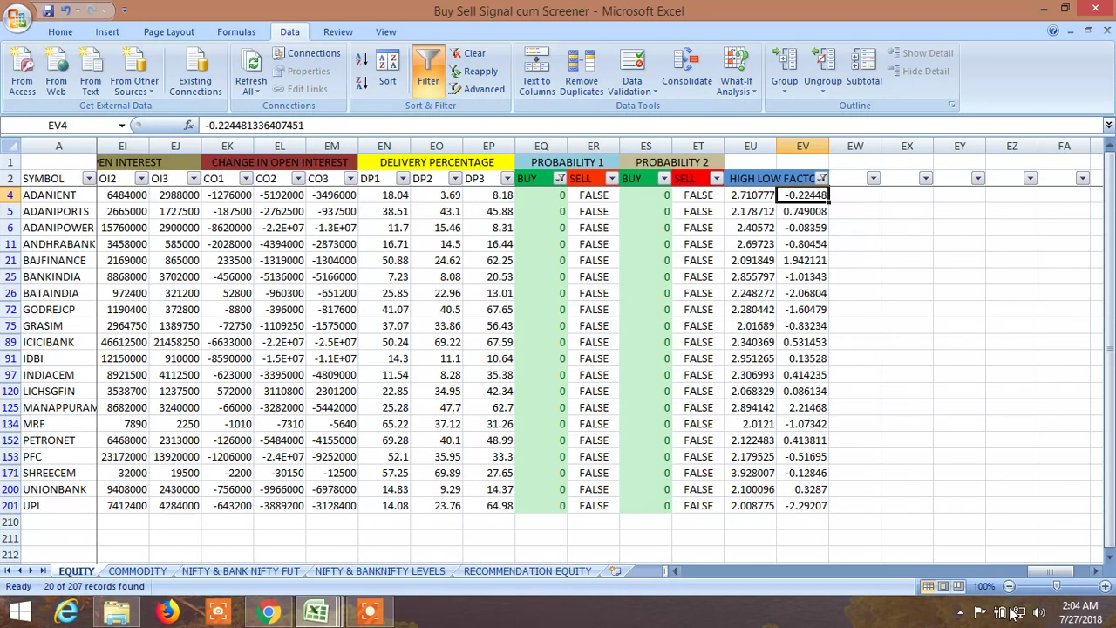
Filter the VOLATILITY DAILY column to rows with a value greater than or equal to 2
{"action": "left_click_drag", "start_coordinate": [1047, 574], "coordinate": [1007, 582]}
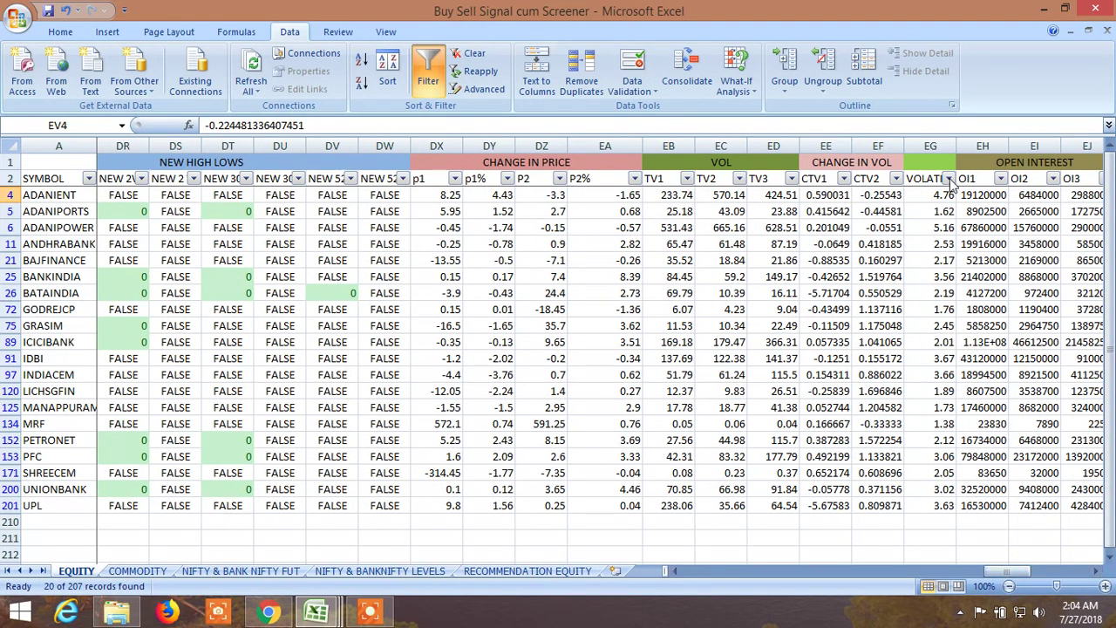
{"action": "left_click", "coordinate": [949, 179]}
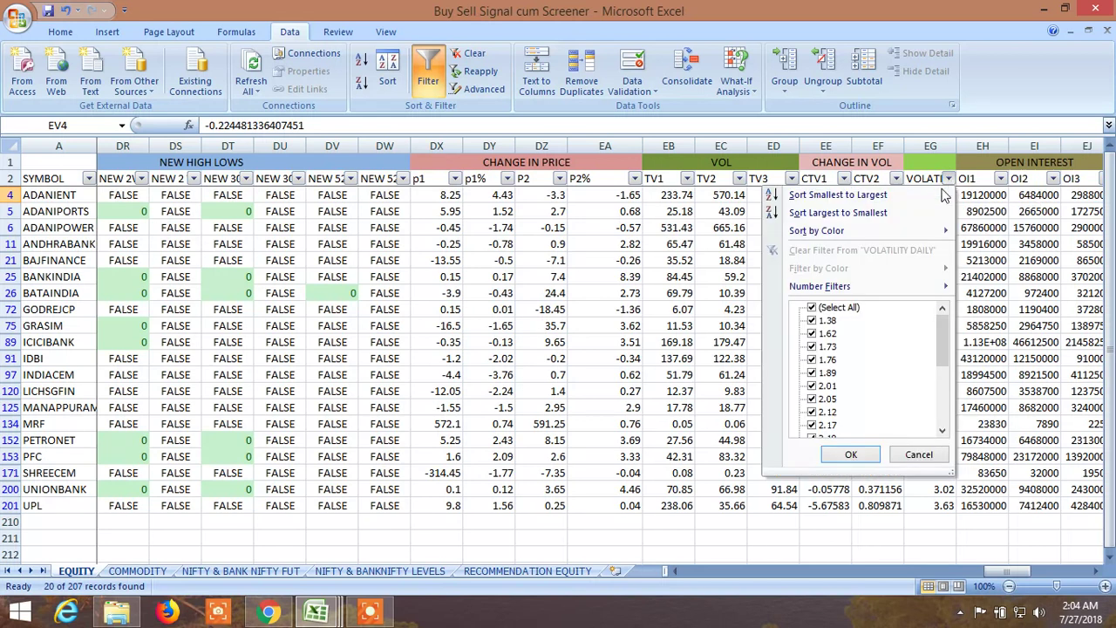
{"action": "mouse_move", "coordinate": [868, 291]}
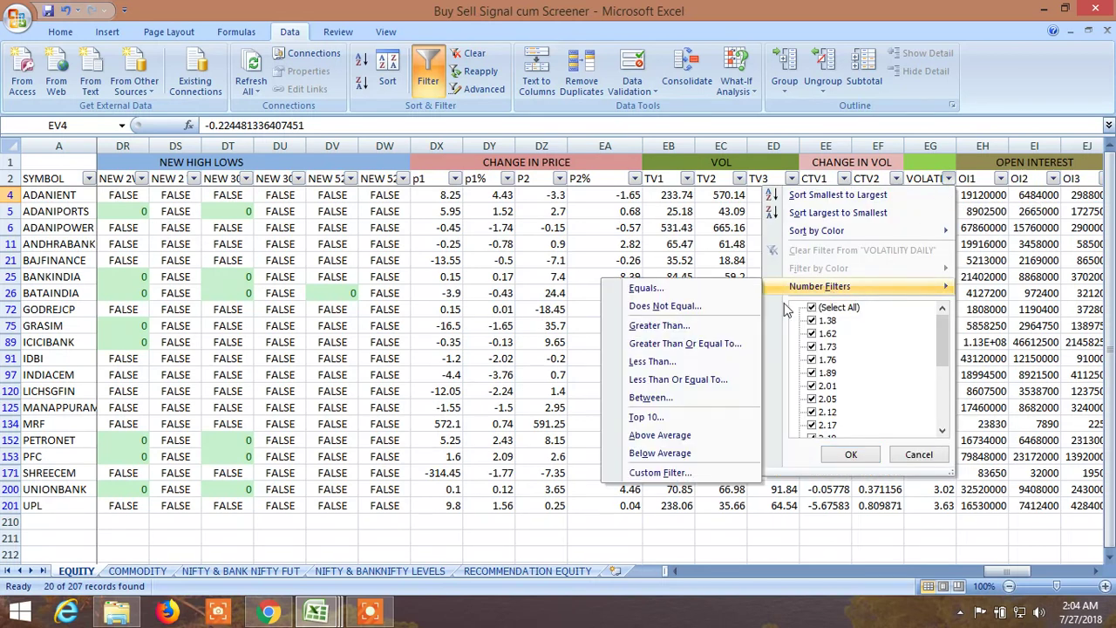
{"action": "left_click", "coordinate": [694, 343]}
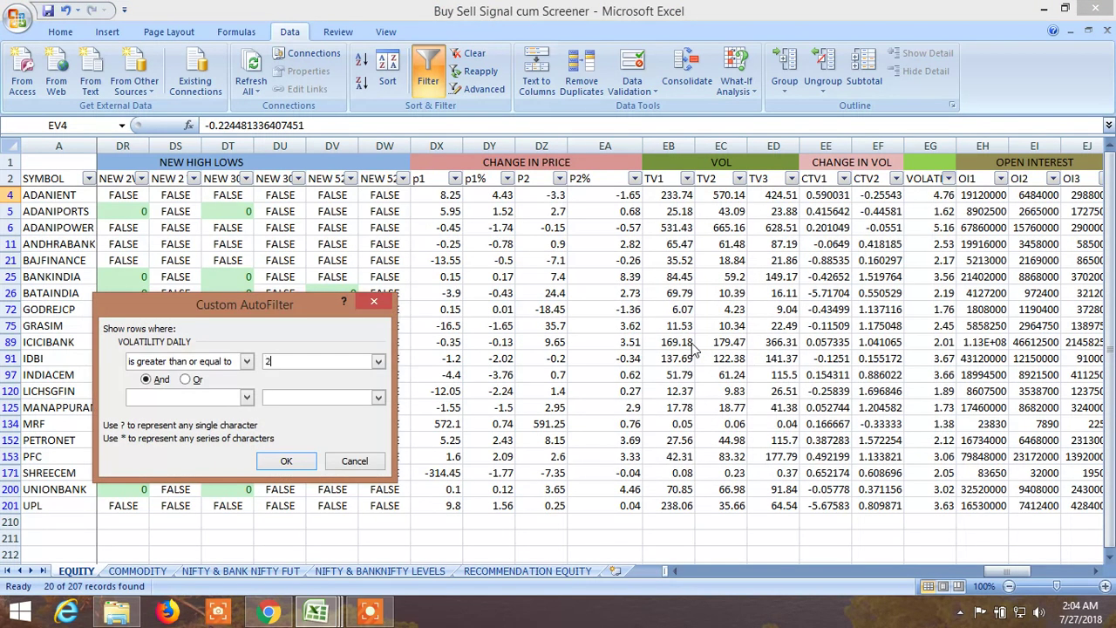
{"action": "left_click", "coordinate": [283, 461]}
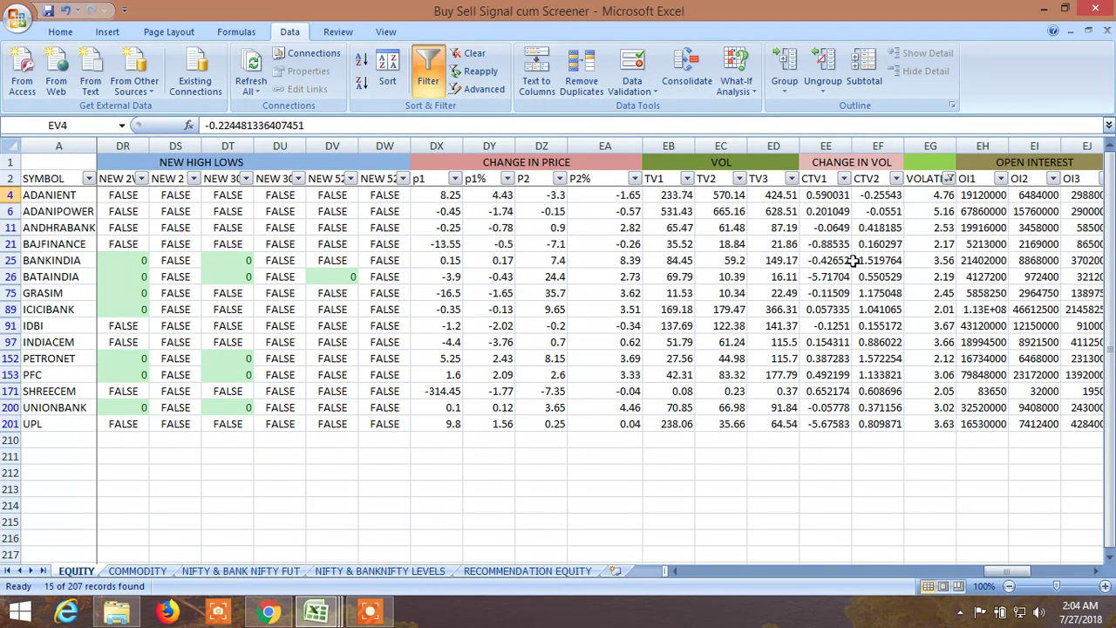
Filter the LTP column under LAST PRICE to rows with a value greater than 100
{"action": "left_click_drag", "start_coordinate": [1008, 573], "coordinate": [647, 621]}
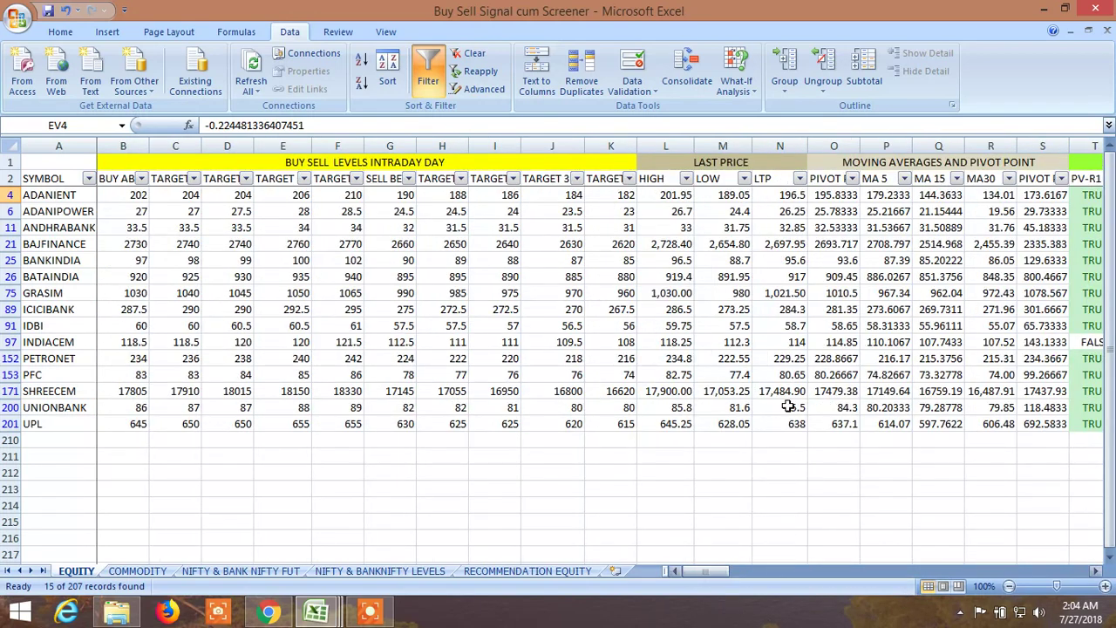
{"action": "left_click", "coordinate": [799, 179]}
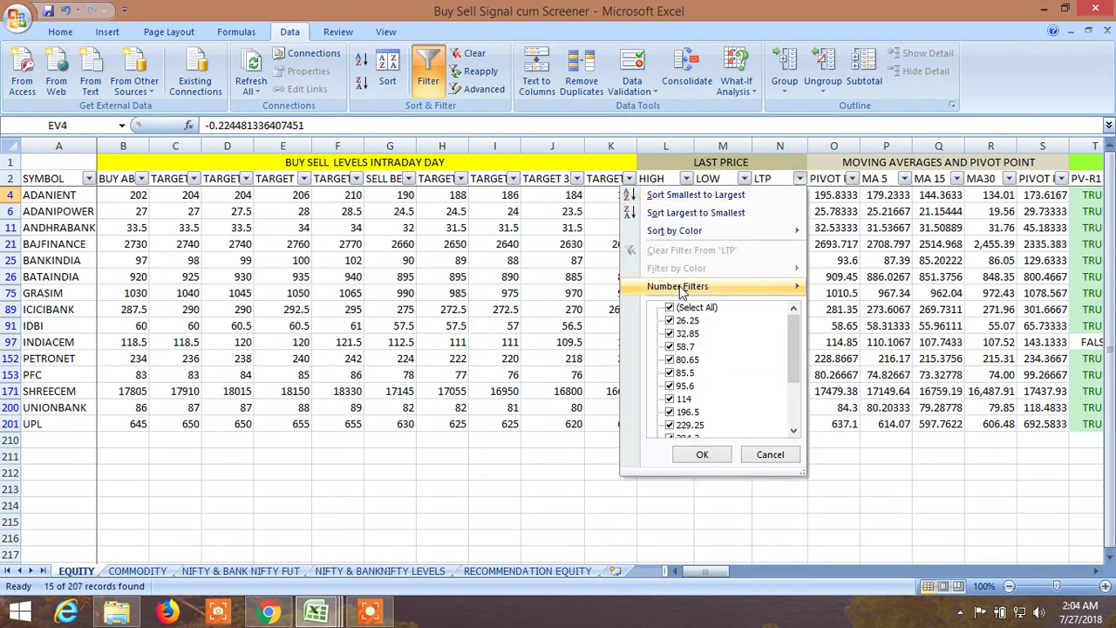
{"action": "mouse_move", "coordinate": [684, 290]}
{"action": "left_click", "coordinate": [862, 326]}
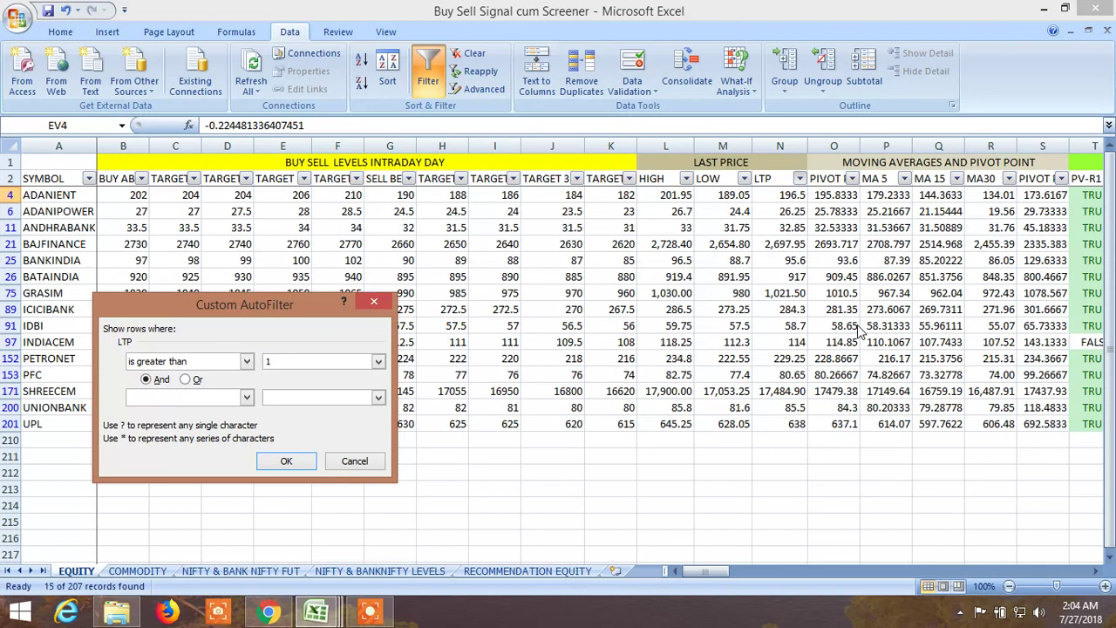
{"action": "type", "text": "100"}
{"action": "left_click", "coordinate": [288, 461]}
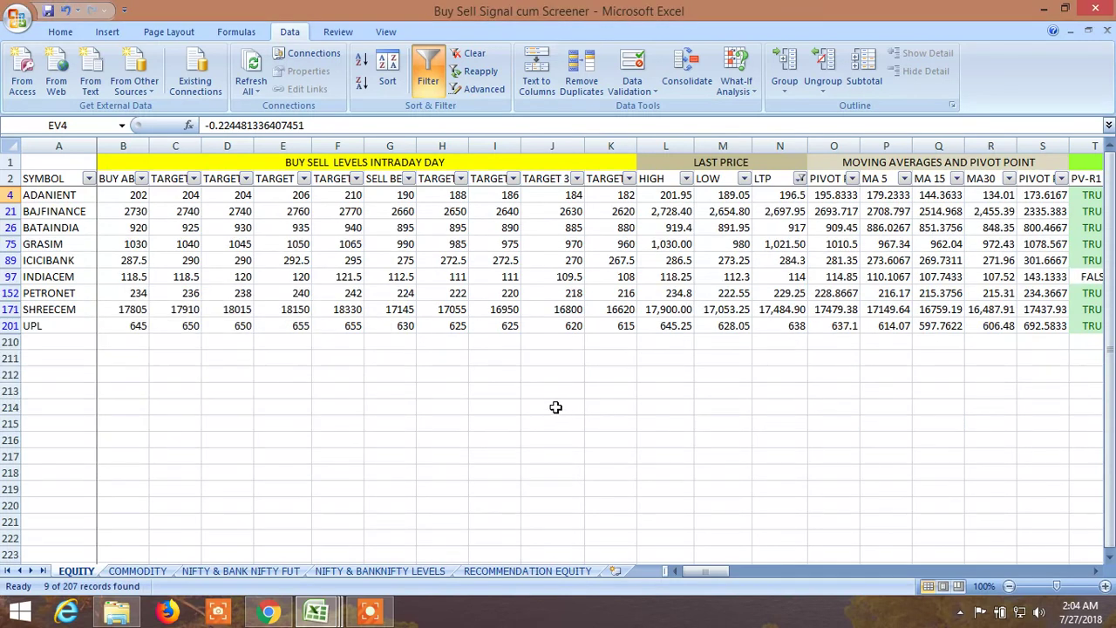
Compare the LTP position columns against the buy and sell levels for positional, swing and intraday trades
{"action": "left_click_drag", "start_coordinate": [697, 576], "coordinate": [840, 581]}
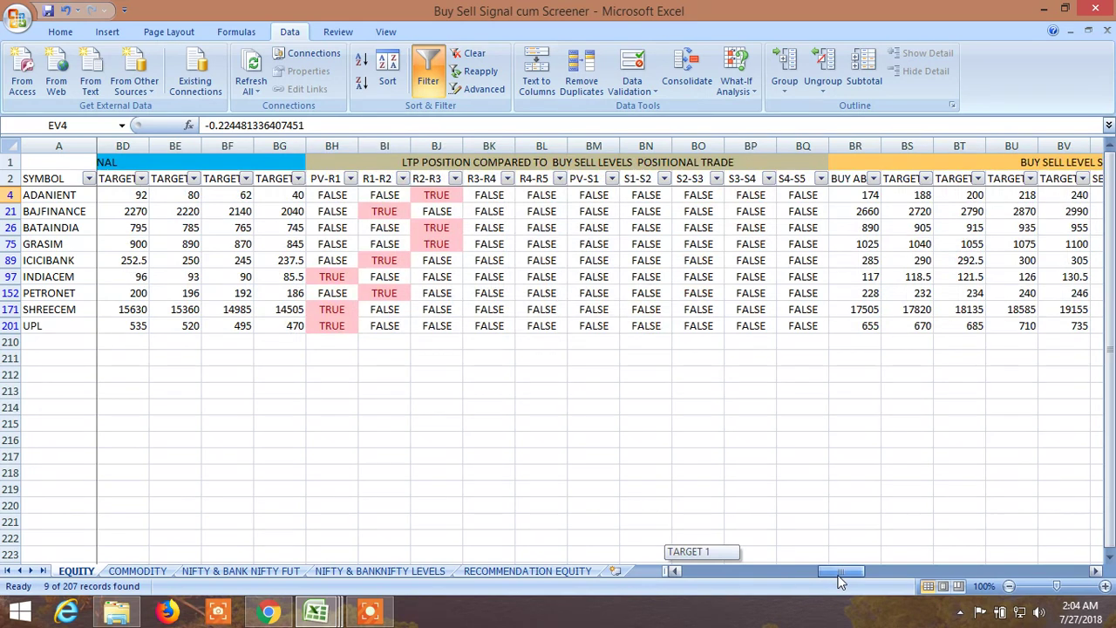
{"action": "left_click_drag", "start_coordinate": [840, 583], "coordinate": [784, 586]}
{"action": "left_click_drag", "start_coordinate": [754, 581], "coordinate": [791, 584]}
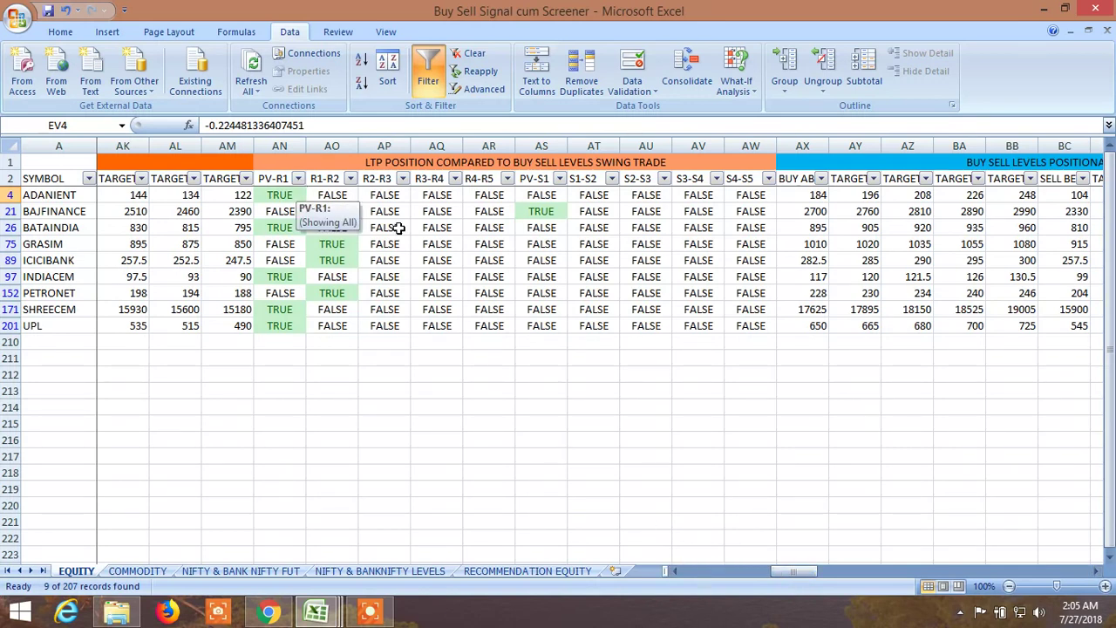
{"action": "left_click_drag", "start_coordinate": [791, 584], "coordinate": [761, 586]}
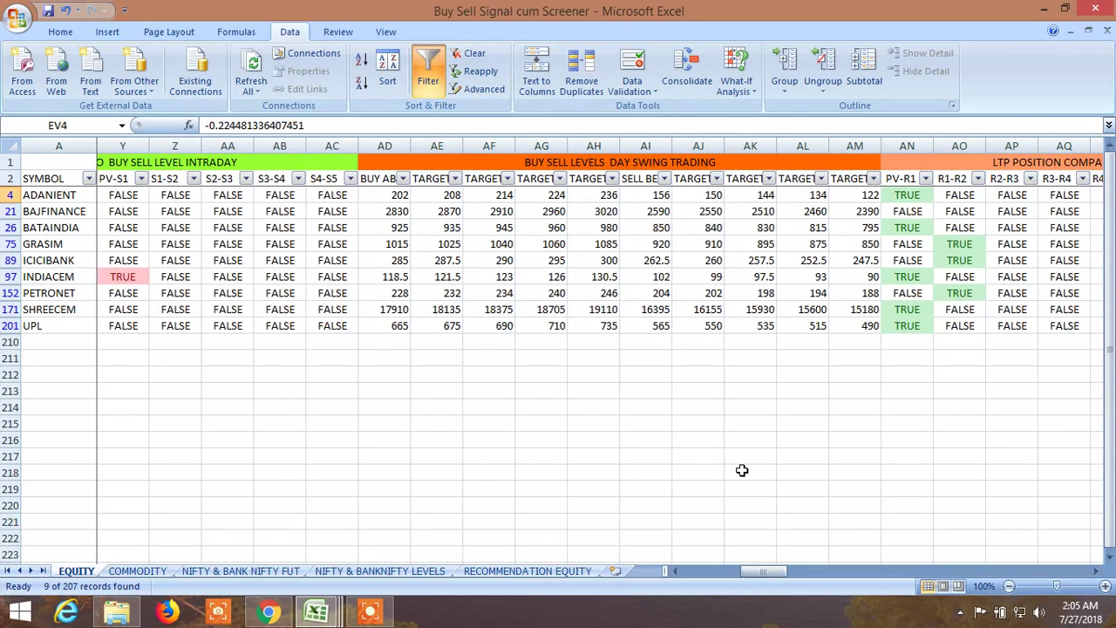
Filter the PV-R1 column of the intraday LTP position section to TRUE only
{"action": "left_click_drag", "start_coordinate": [788, 582], "coordinate": [746, 573]}
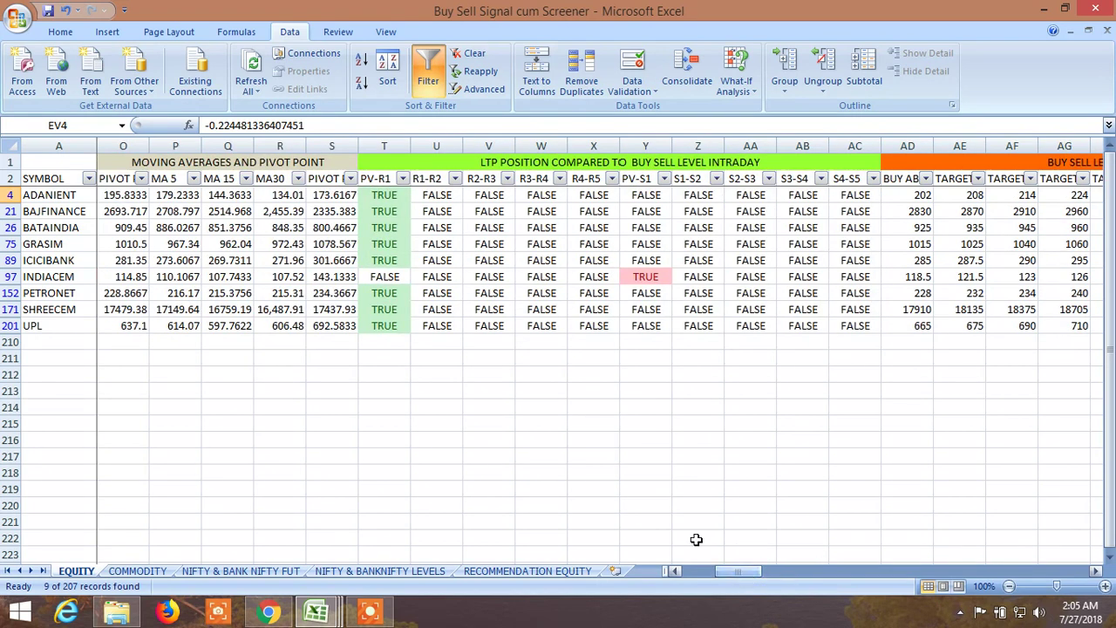
{"action": "left_click", "coordinate": [402, 178]}
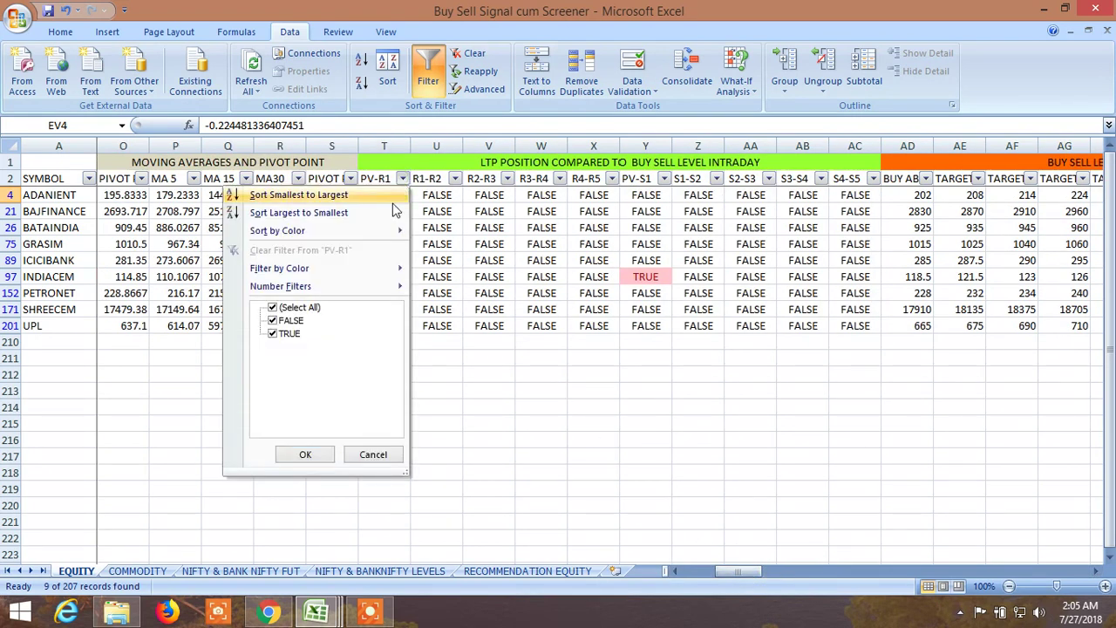
{"action": "left_click", "coordinate": [276, 320]}
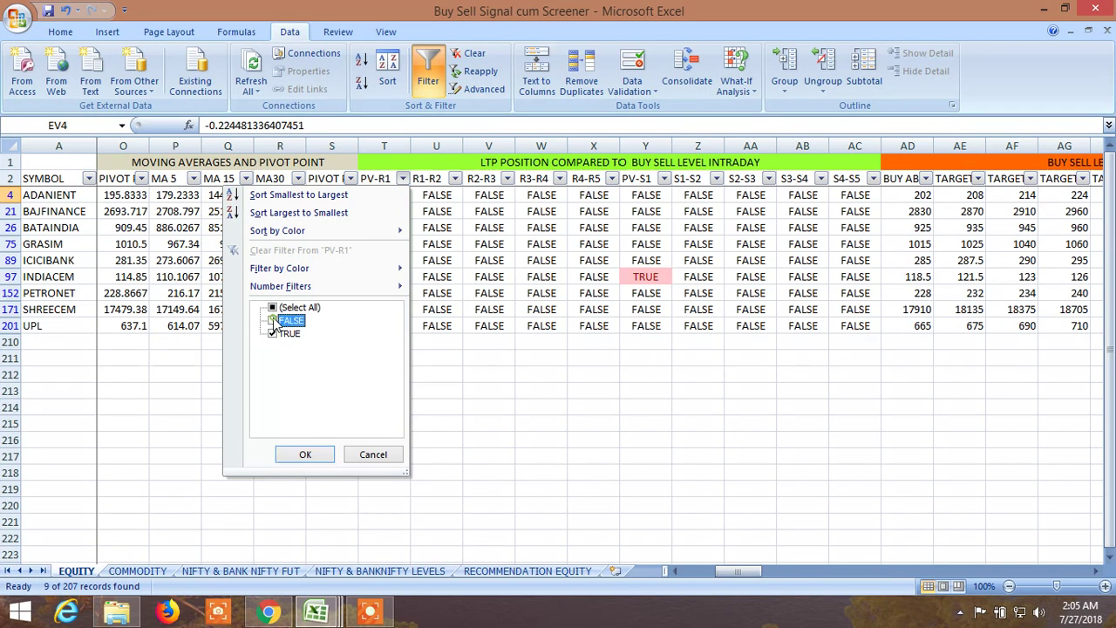
{"action": "left_click", "coordinate": [303, 455]}
Try filtering the PV-R1 column of the swing trade LTP position section to TRUE only, and undo that filter
{"action": "left_click_drag", "start_coordinate": [723, 573], "coordinate": [769, 571]}
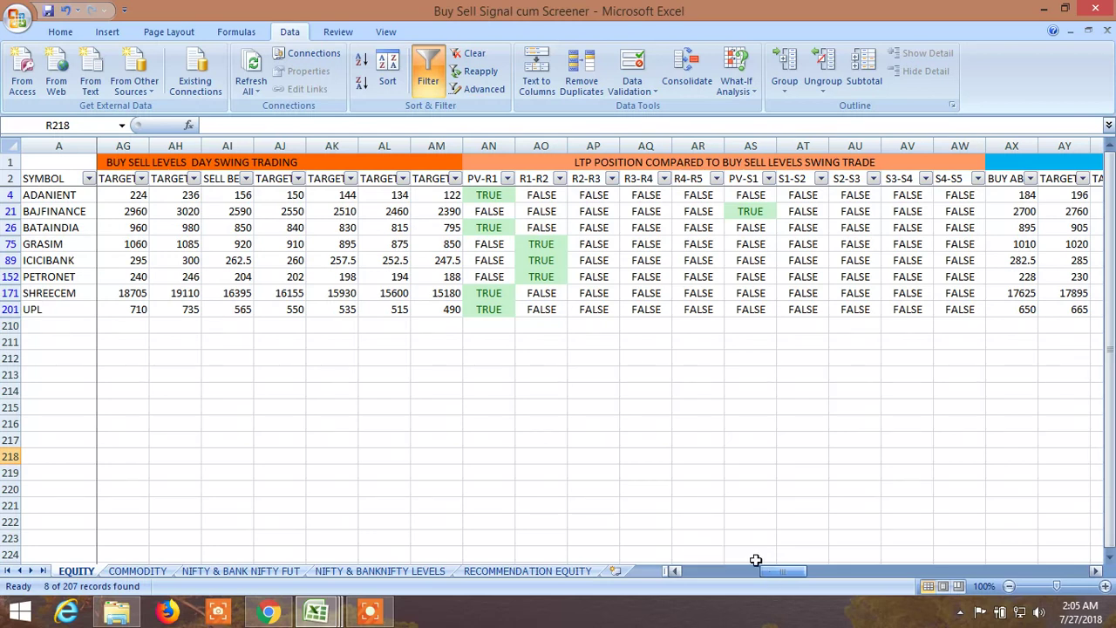
{"action": "left_click", "coordinate": [506, 179]}
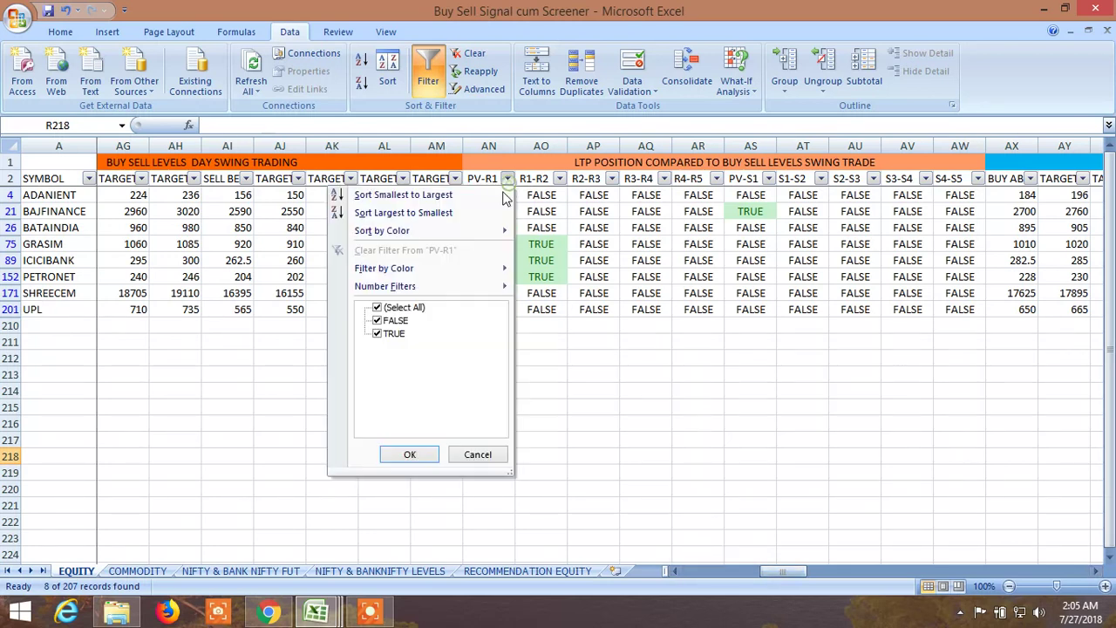
{"action": "left_click", "coordinate": [377, 320]}
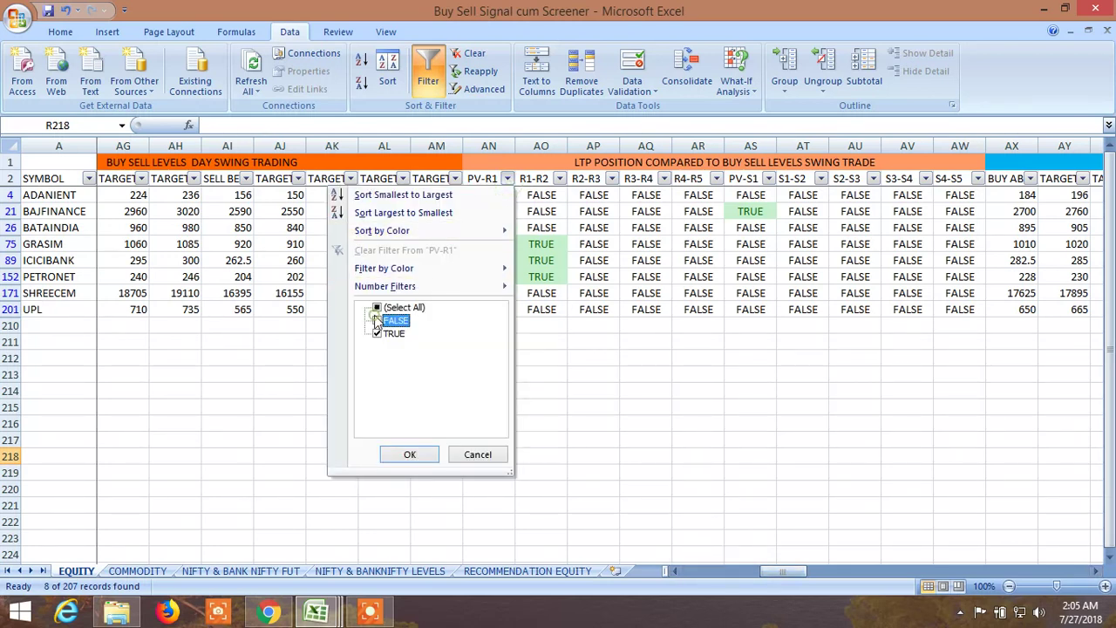
{"action": "left_click", "coordinate": [403, 452]}
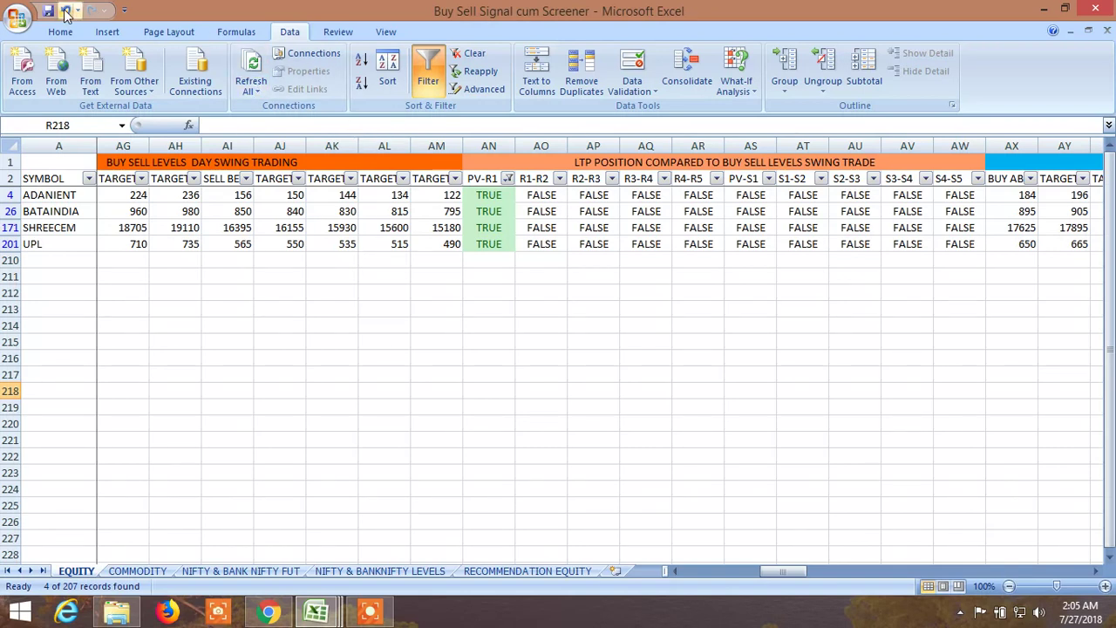
{"action": "left_click", "coordinate": [65, 13]}
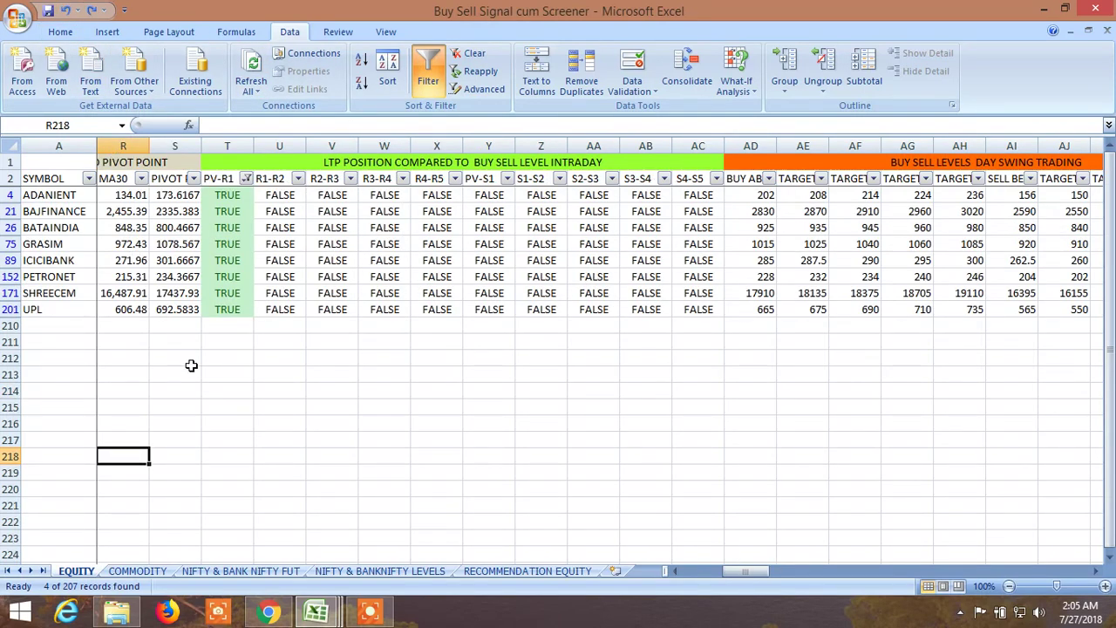
Check ADANIENT's intraday buy-above level, pivot point and MA 5, MA 15 and MA30 values
{"action": "left_click_drag", "start_coordinate": [737, 573], "coordinate": [660, 573]}
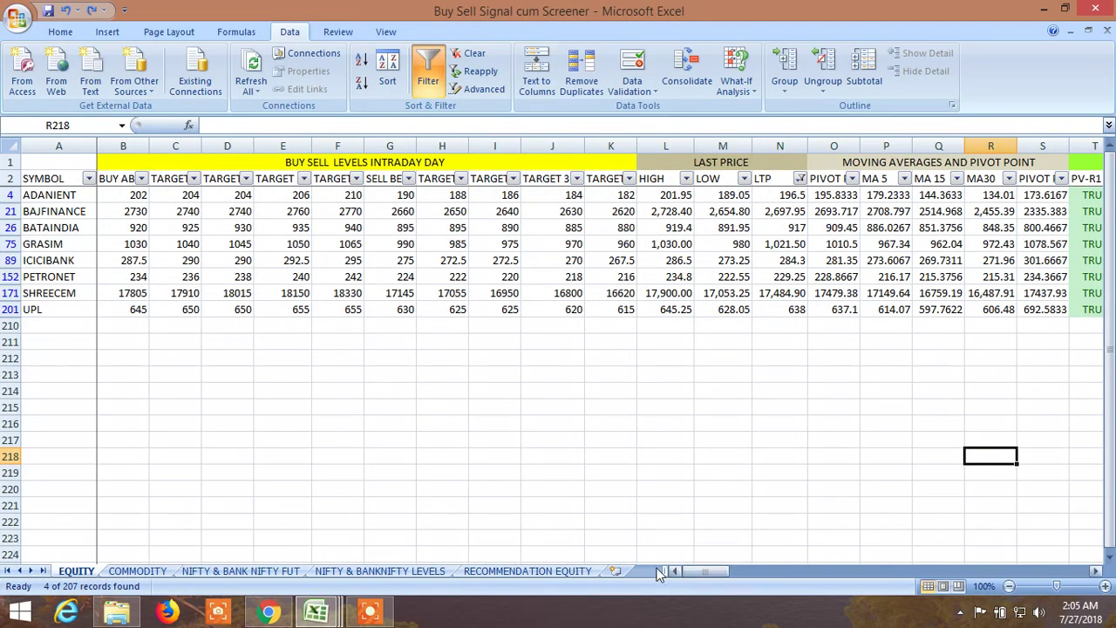
{"action": "left_click", "coordinate": [54, 197]}
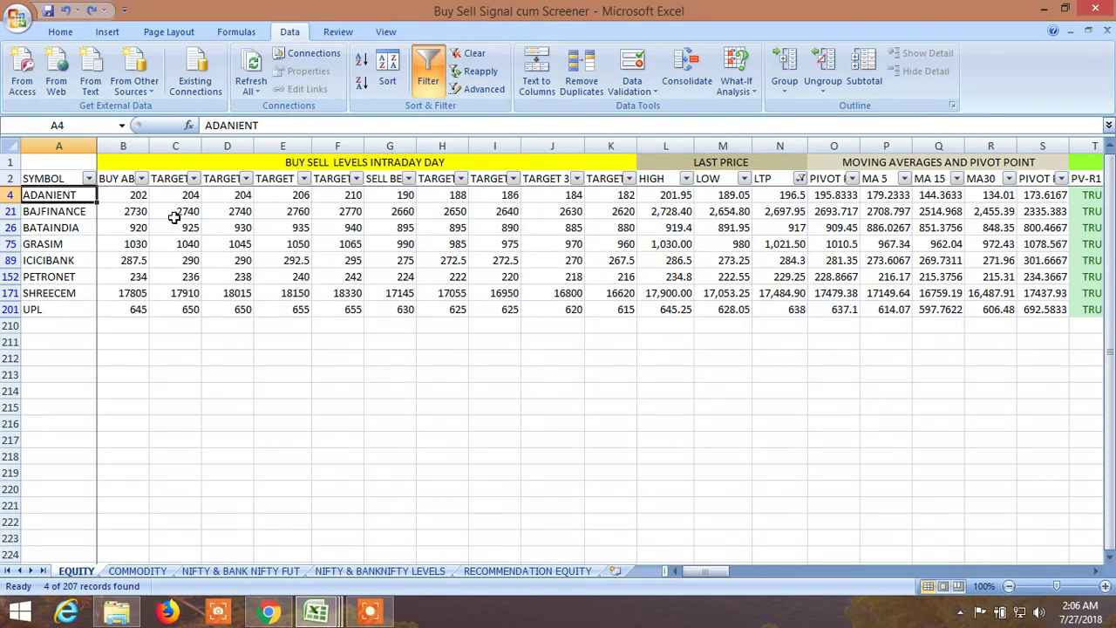
{"action": "left_click", "coordinate": [132, 196]}
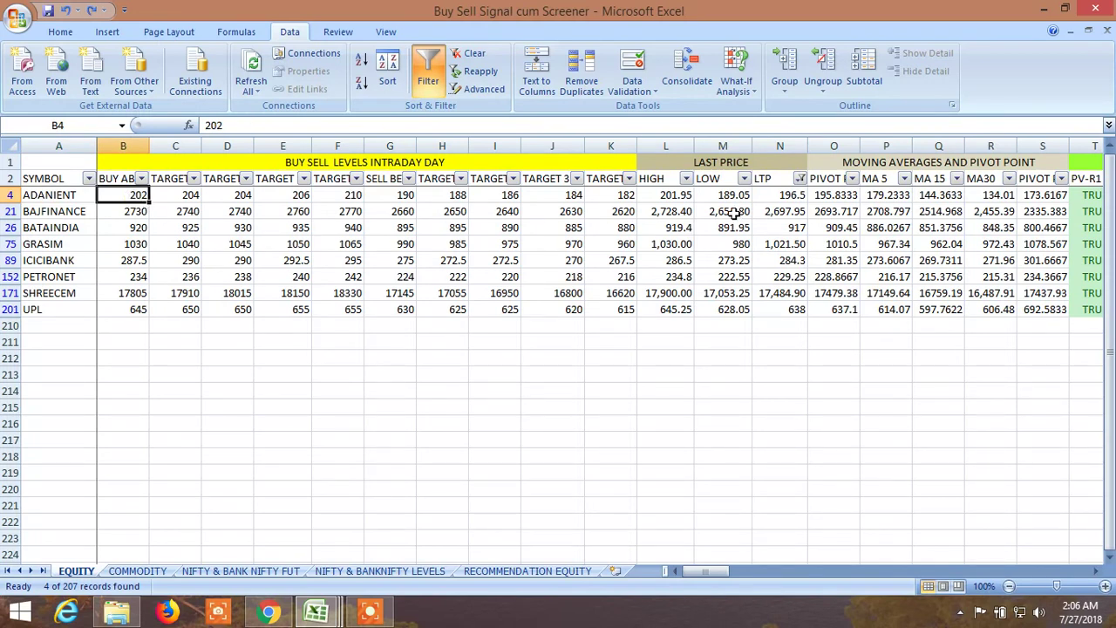
{"action": "left_click", "coordinate": [832, 196]}
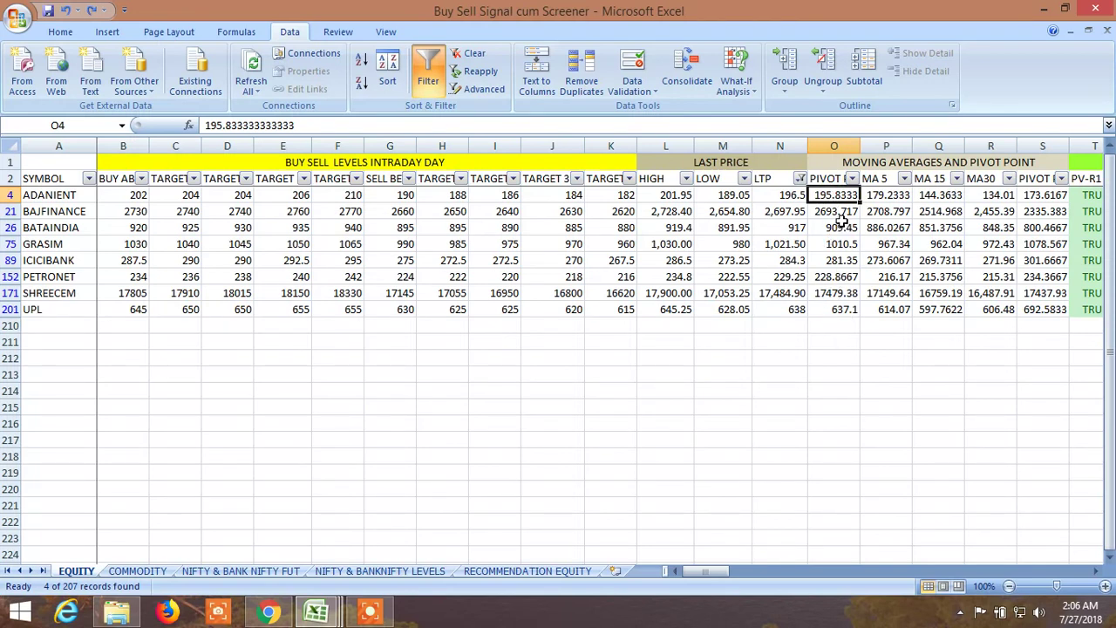
{"action": "left_click", "coordinate": [884, 194]}
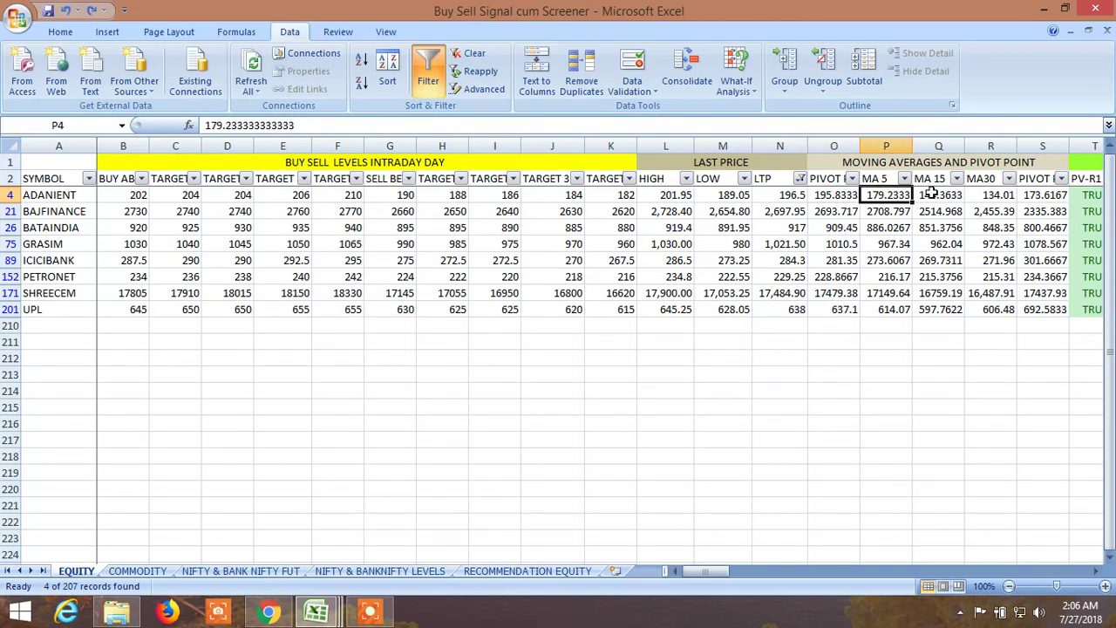
{"action": "left_click", "coordinate": [931, 193]}
{"action": "left_click", "coordinate": [977, 195]}
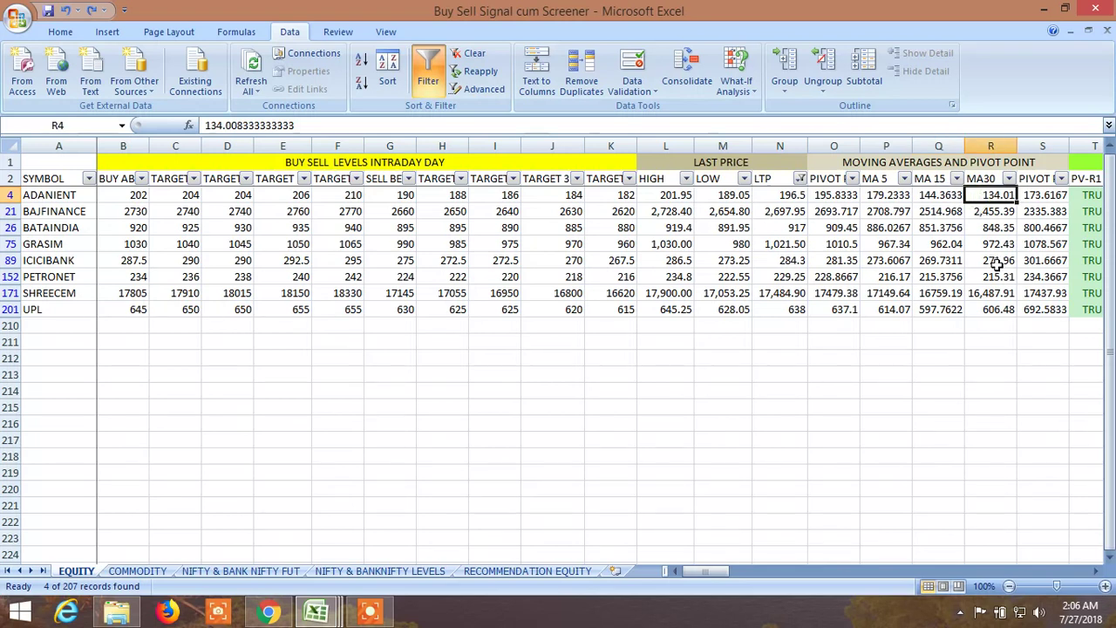